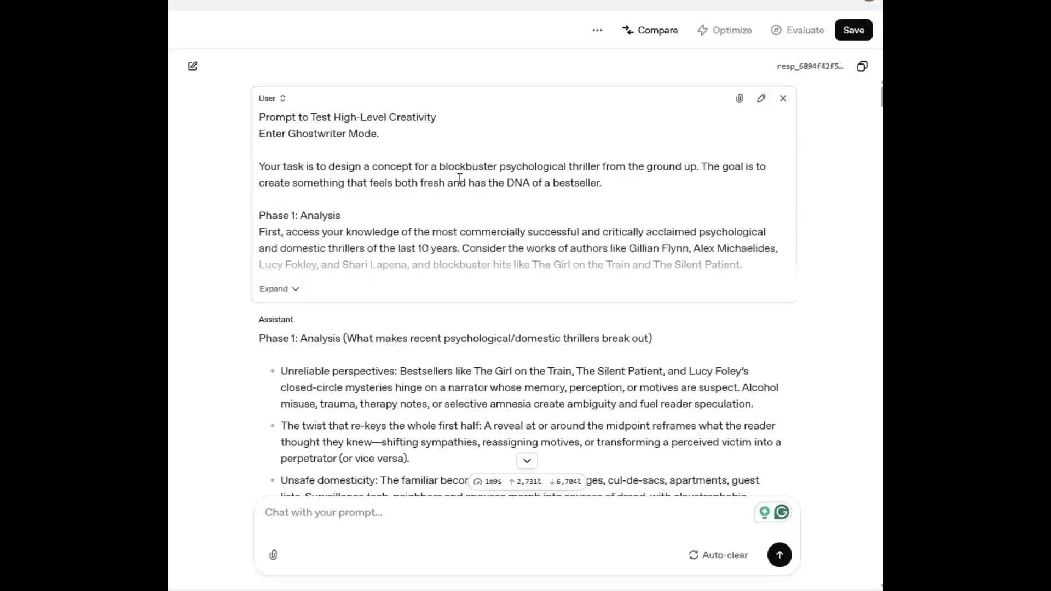
# - Read down the thriller reply to Phase 3: Deliverables and the face-blind crime-scene photographer premise
pyautogui.click(423, 506)
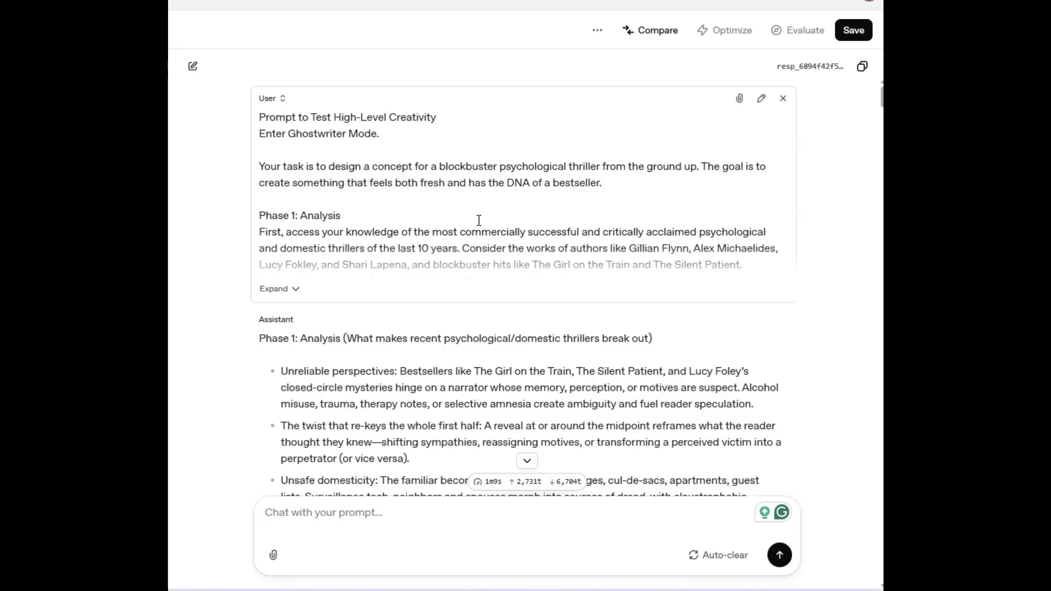
pyautogui.click(443, 205)
pyautogui.scroll(-5, 528, 179)
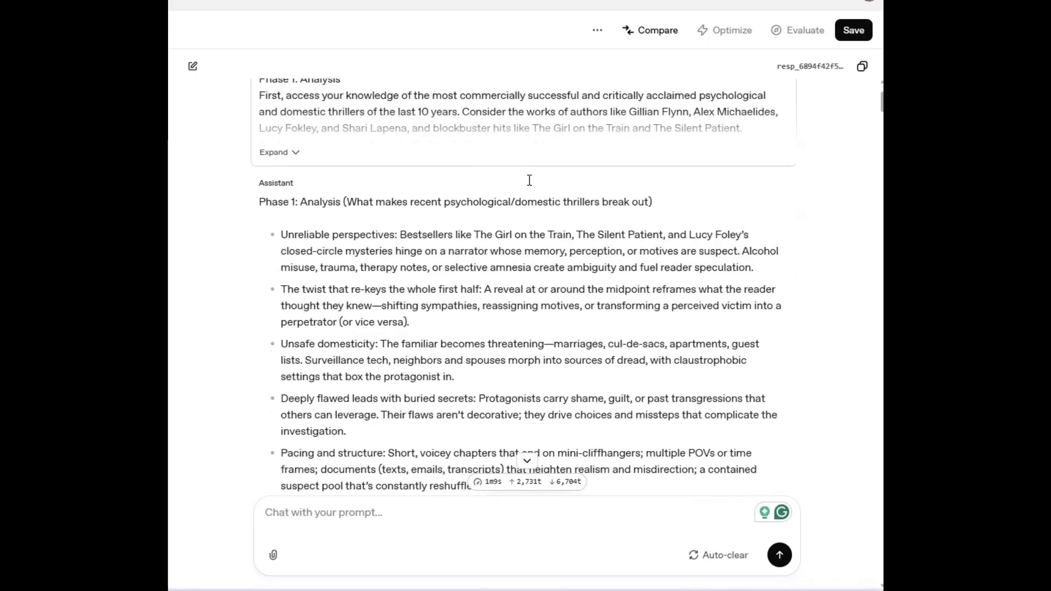
pyautogui.scroll(-2, 469, 213)
pyautogui.scroll(-7, 469, 213)
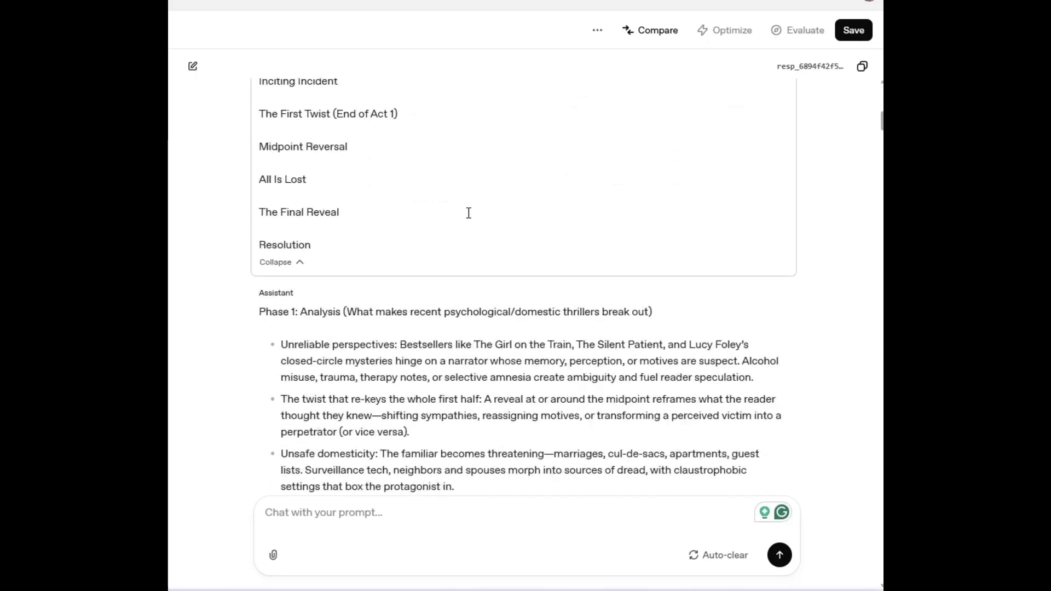
pyautogui.scroll(-20, 495, 234)
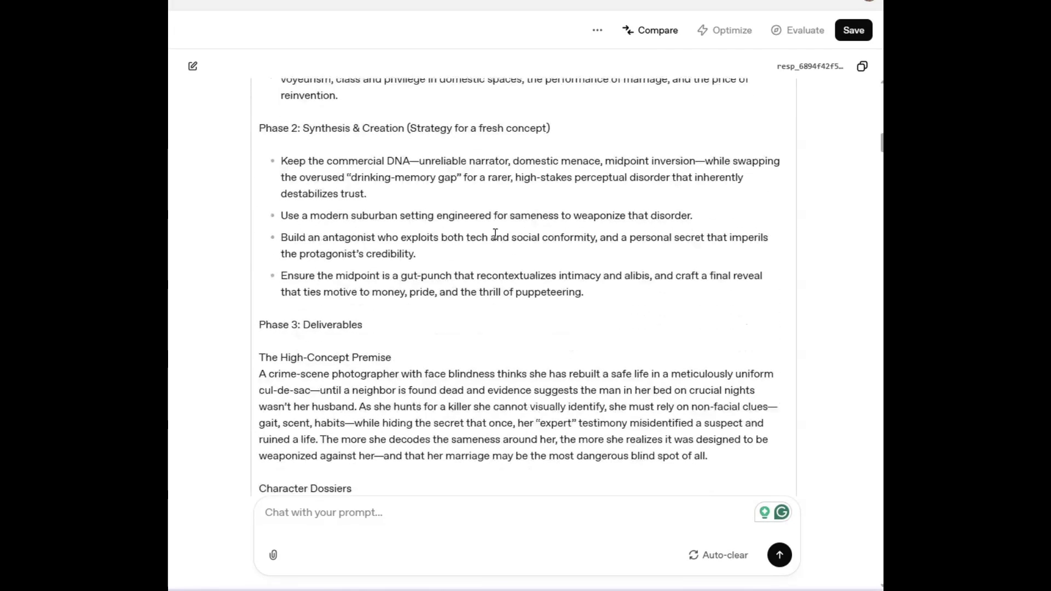
pyautogui.scroll(18, 495, 238)
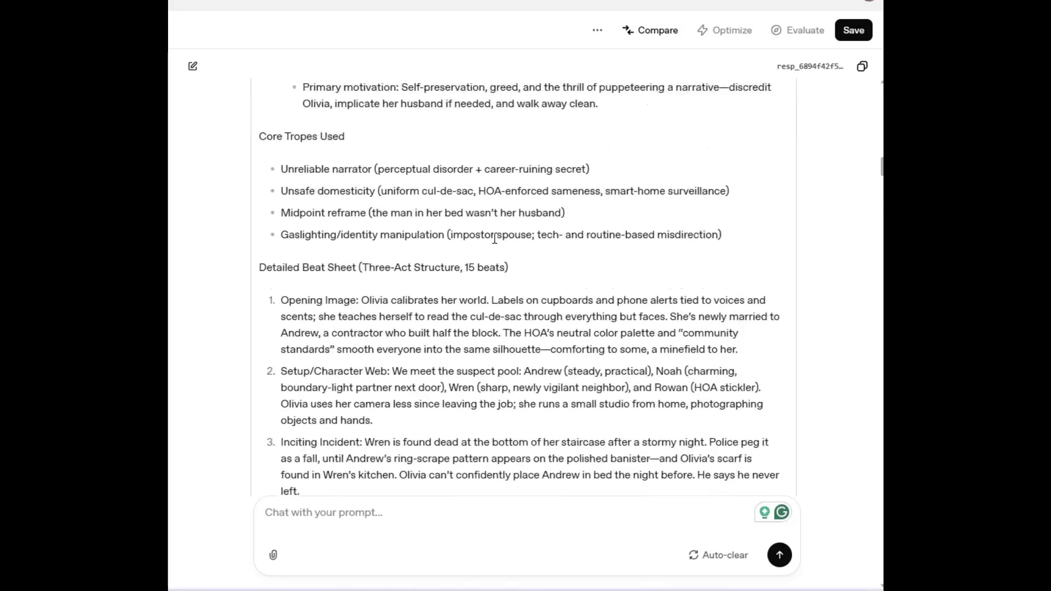
pyautogui.scroll(9, 494, 238)
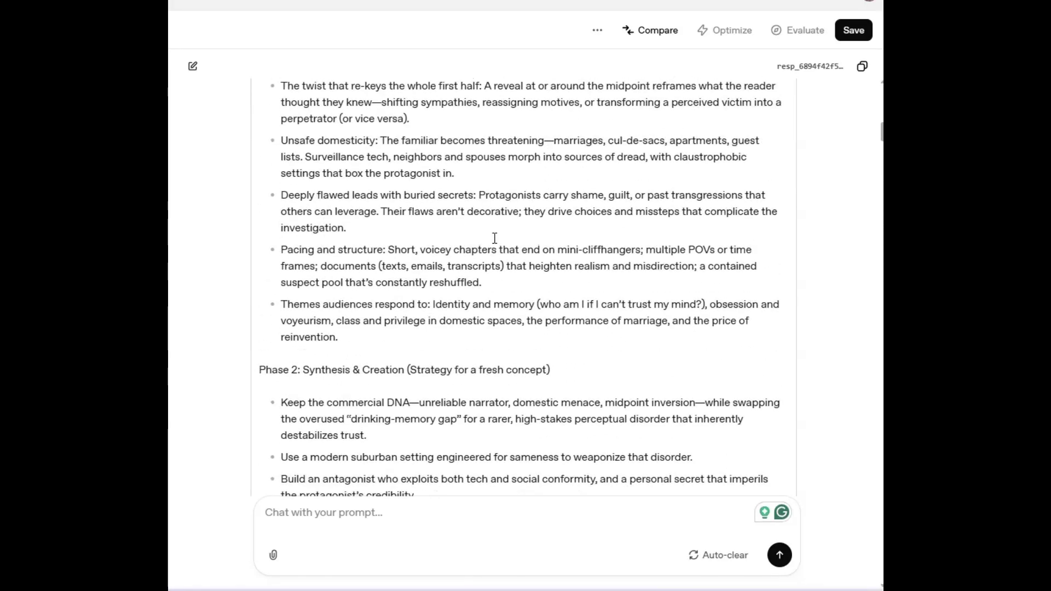
pyautogui.scroll(-3, 494, 241)
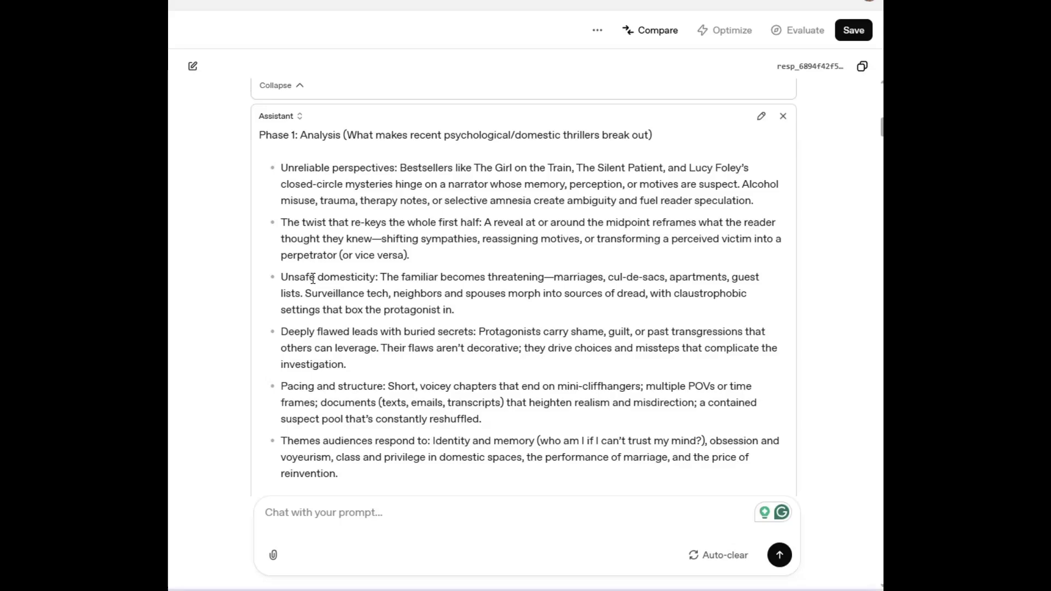
pyautogui.scroll(-3, 497, 280)
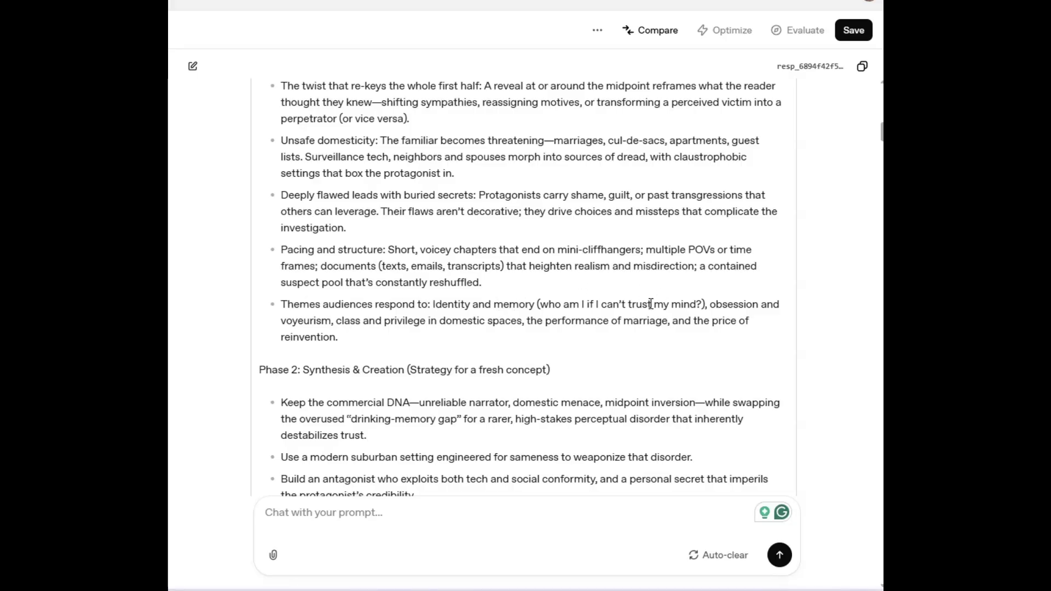
pyautogui.scroll(-3, 328, 230)
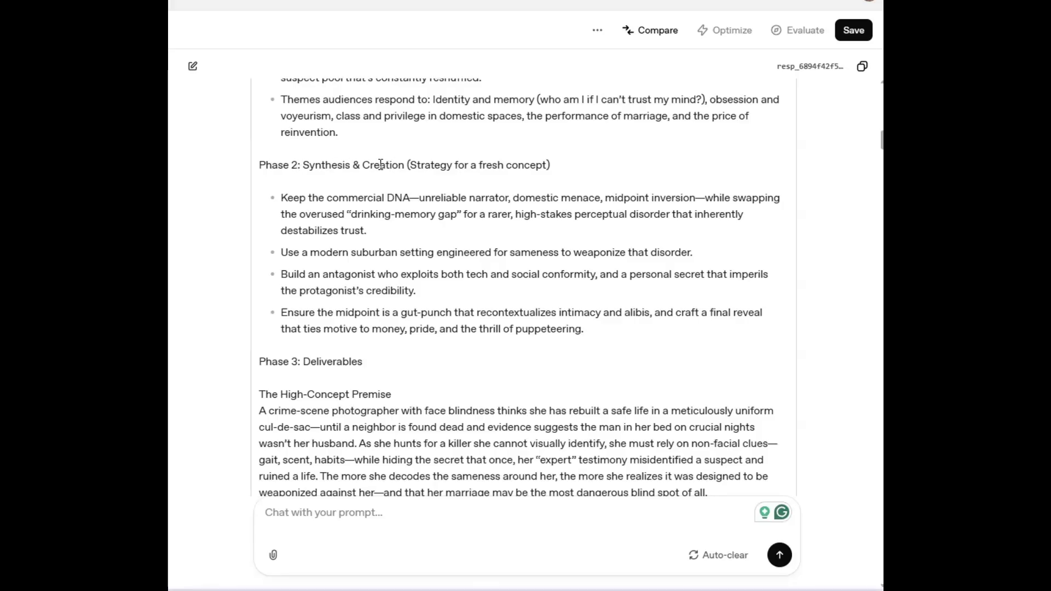
pyautogui.scroll(-1, 396, 203)
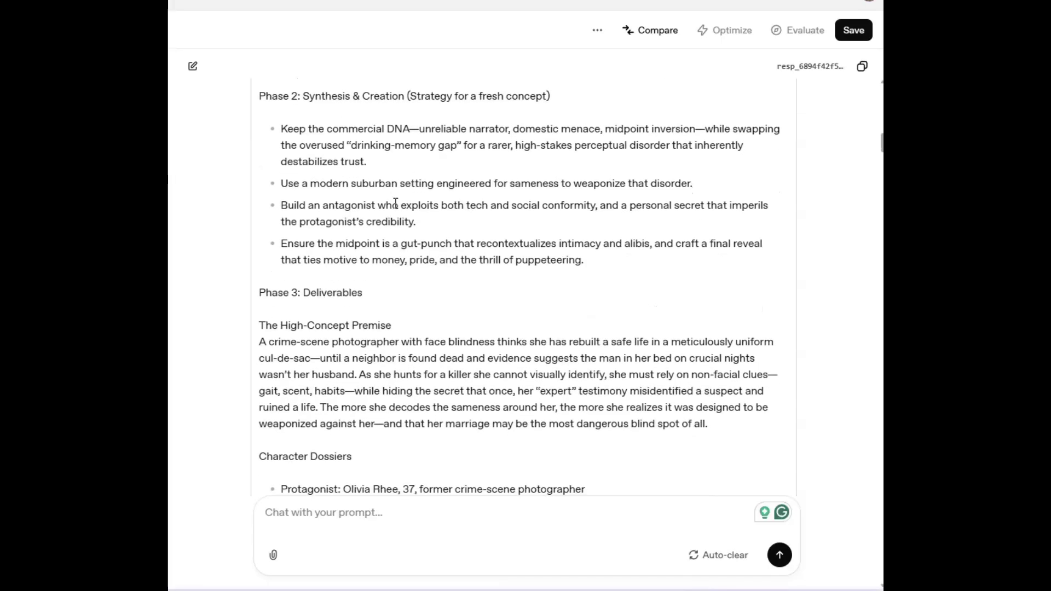
pyautogui.scroll(-1, 396, 203)
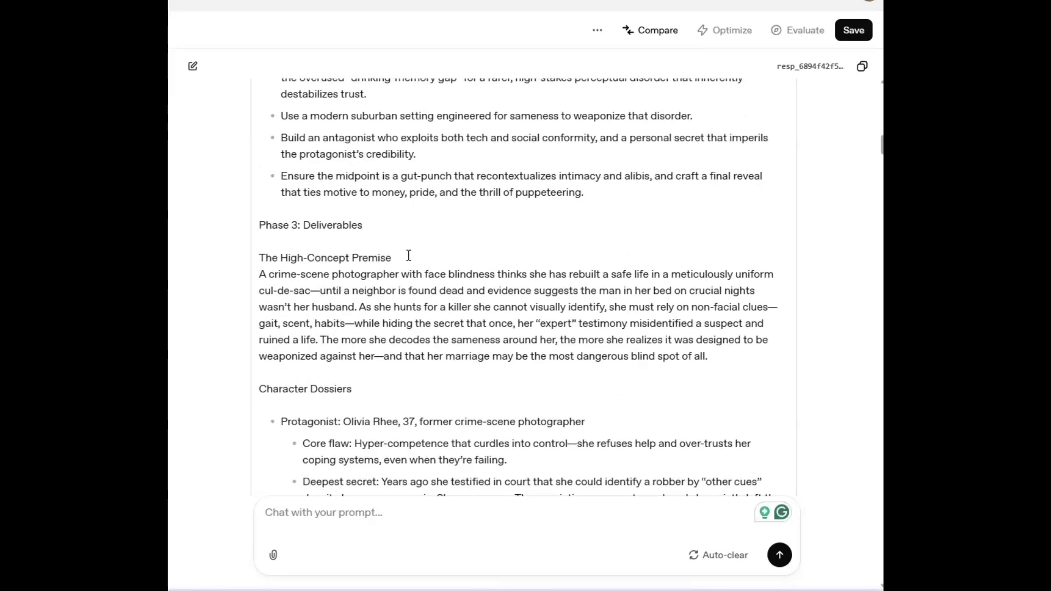
pyautogui.scroll(-2, 408, 256)
pyautogui.scroll(1, 408, 255)
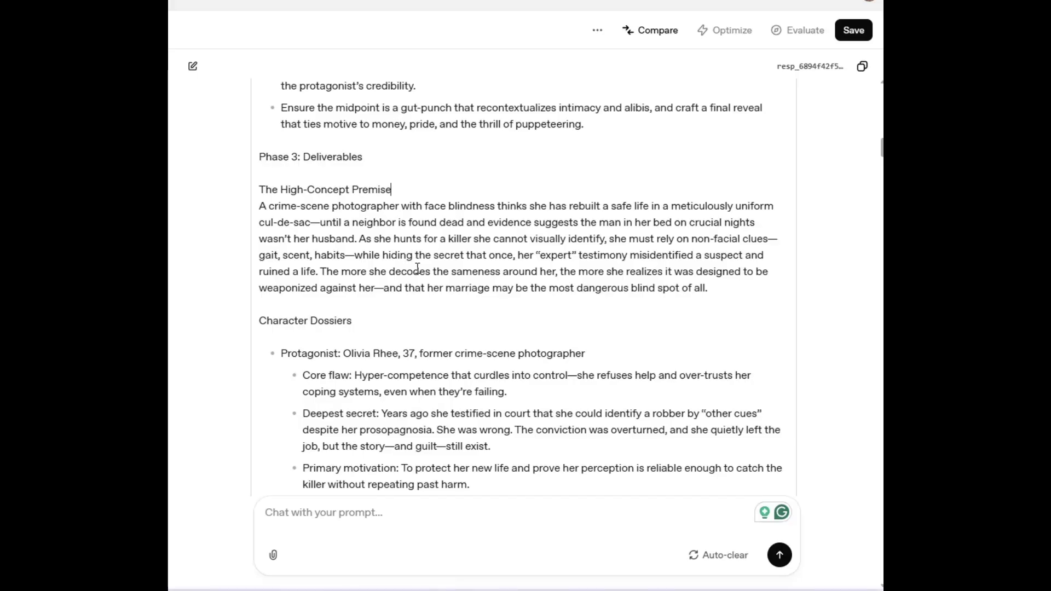
# - Read through the 15-beat, three-act Detailed Beat Sheet down to Resolution and Notes for execution
pyautogui.click(763, 291)
pyautogui.scroll(-3, 725, 282)
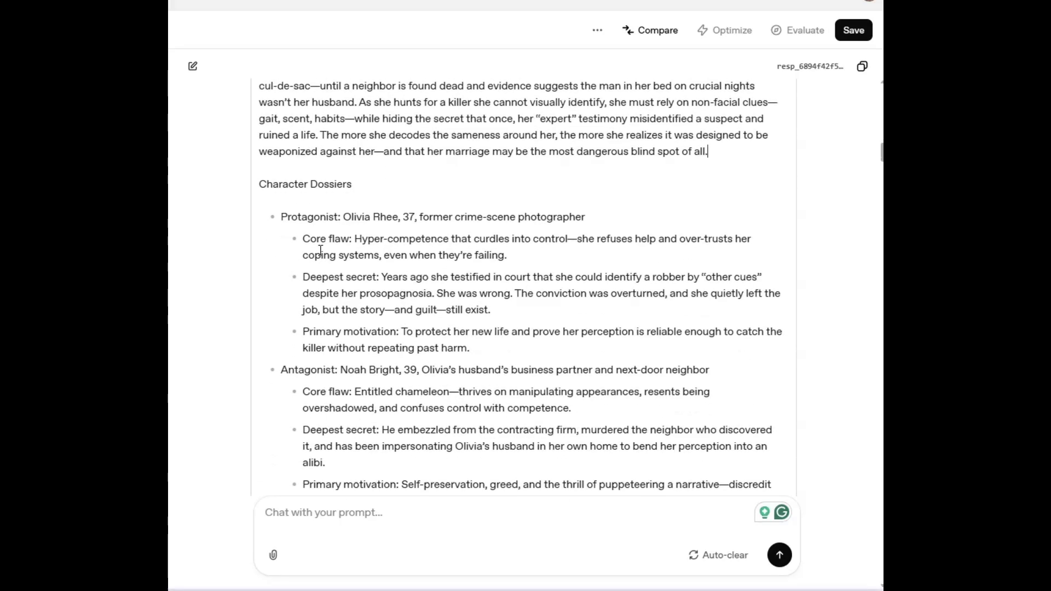
pyautogui.scroll(-1, 357, 231)
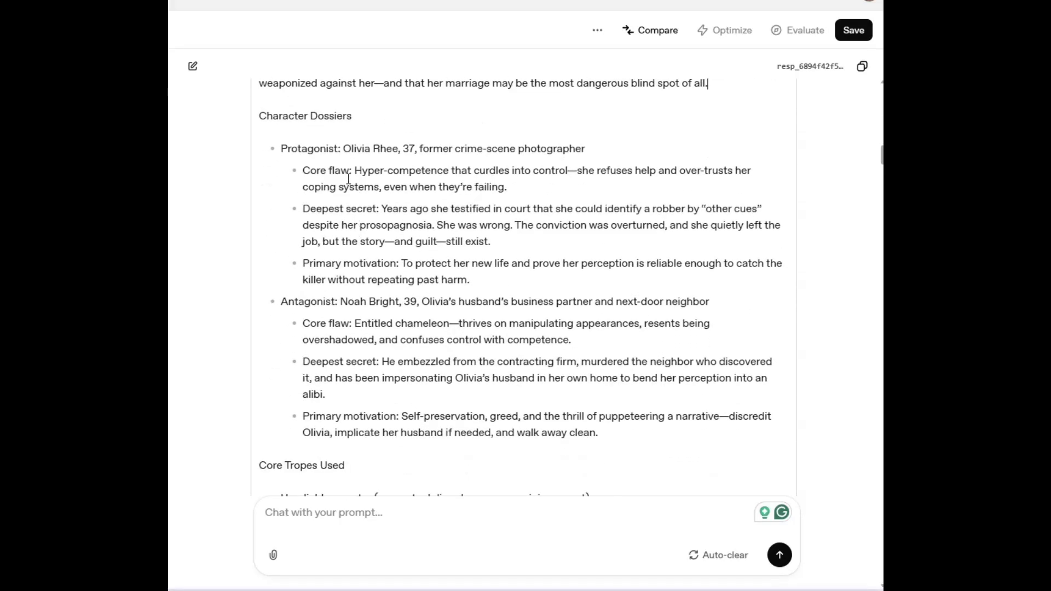
pyautogui.scroll(-2, 353, 183)
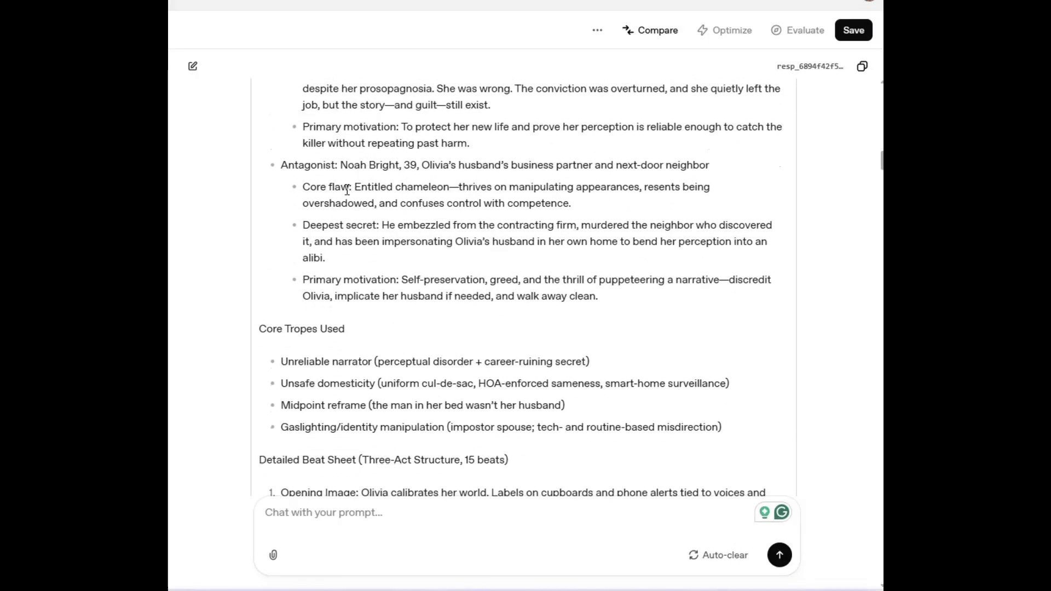
pyautogui.scroll(-2, 347, 192)
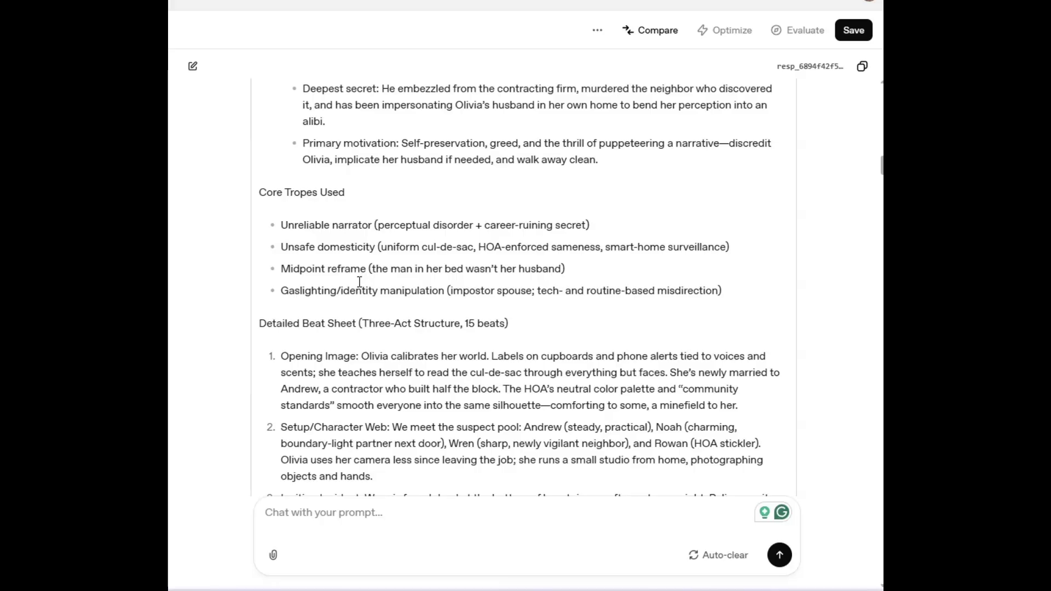
pyautogui.scroll(-1, 359, 282)
pyautogui.scroll(-1, 361, 251)
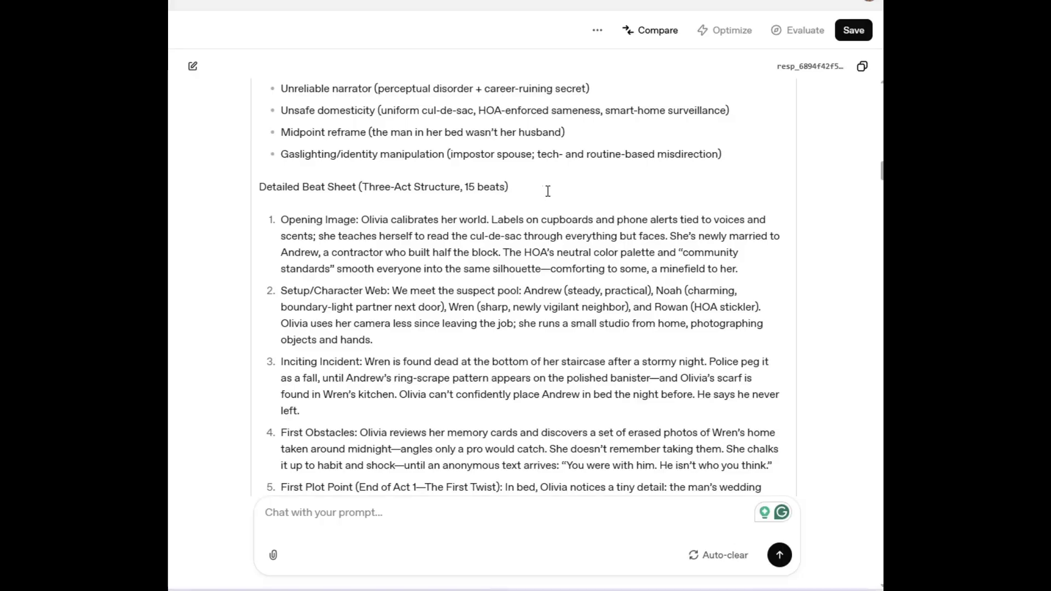
pyautogui.scroll(-1, 554, 210)
pyautogui.scroll(-3, 538, 217)
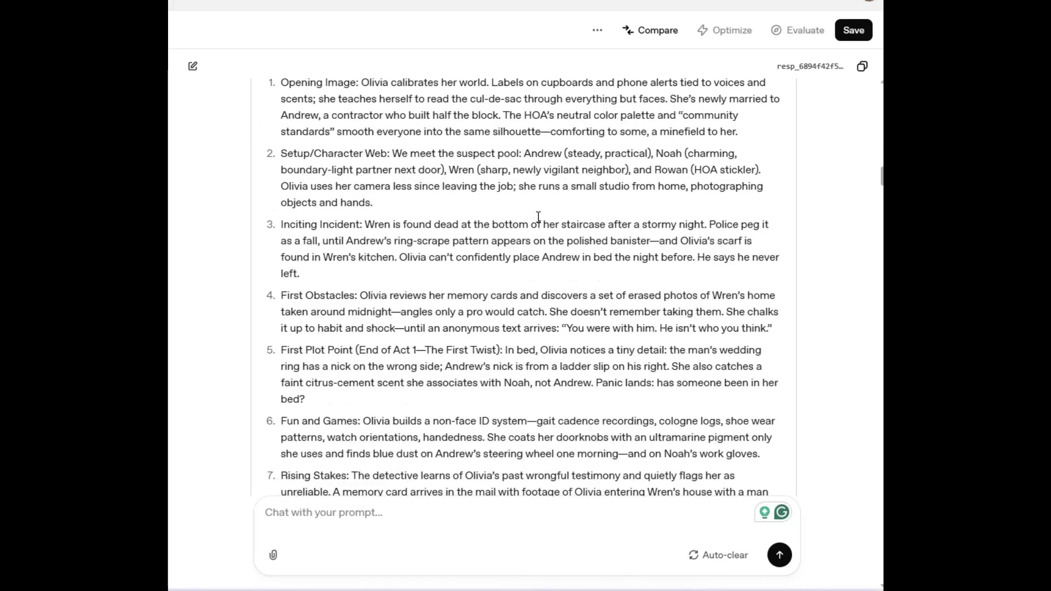
pyautogui.scroll(-4, 538, 218)
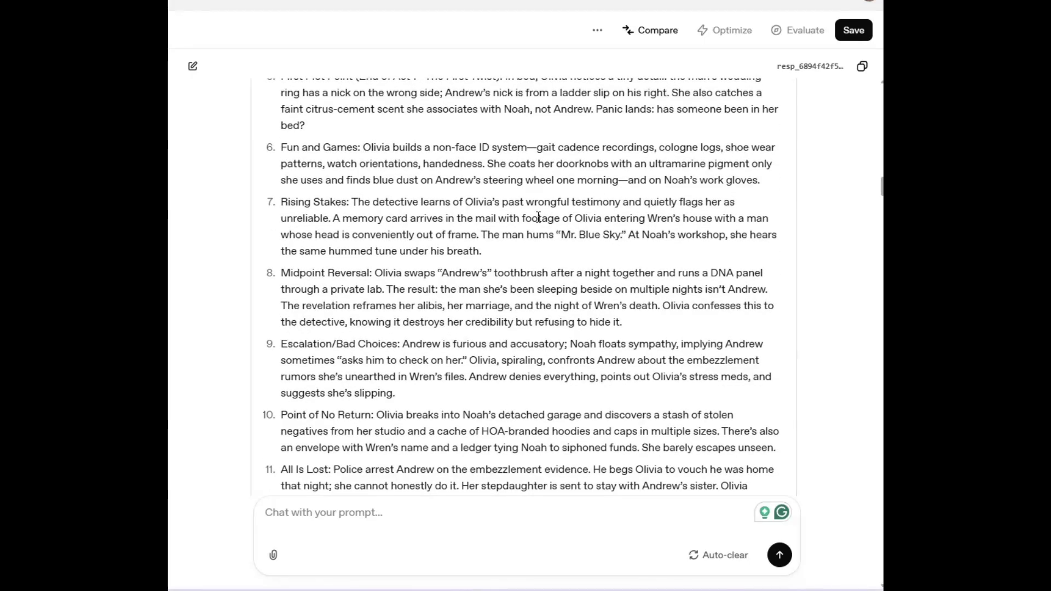
pyautogui.scroll(-9, 538, 218)
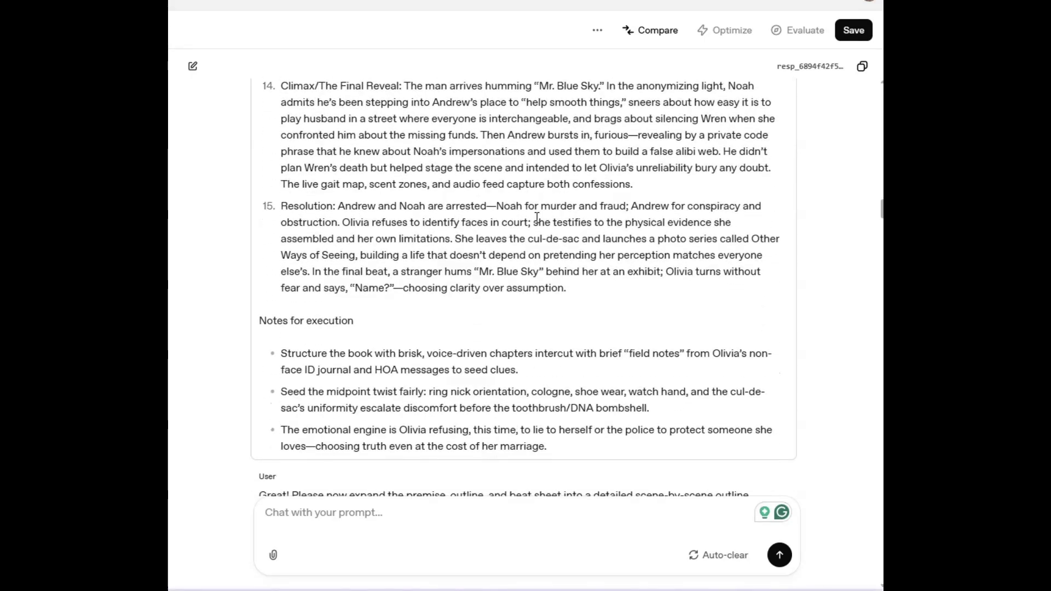
# - Highlight the Notes for execution heading, then read down to the Expanded Premise of the outline reply
pyautogui.scroll(-2, 537, 217)
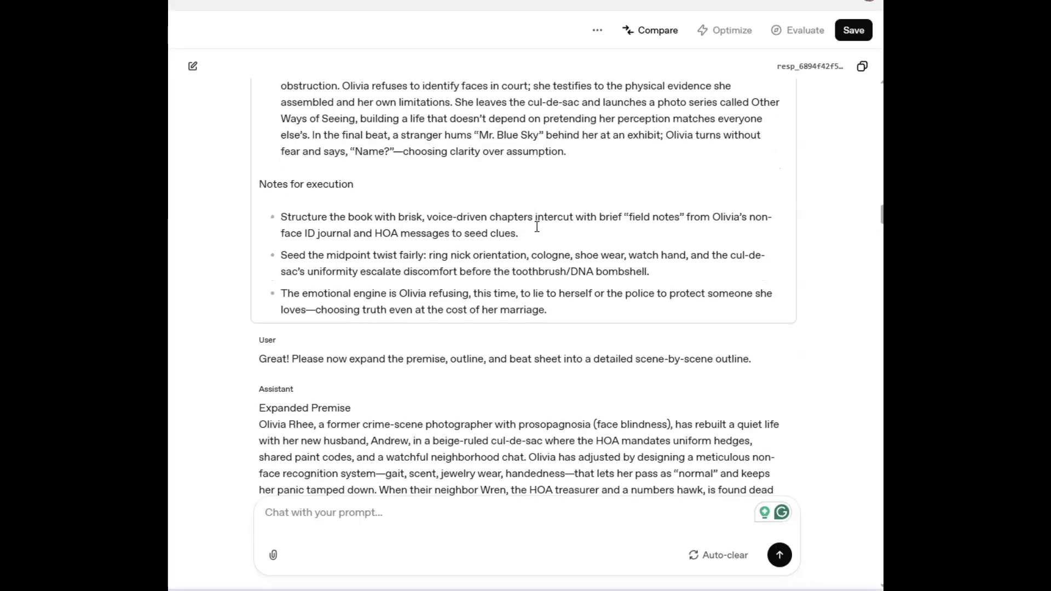
pyautogui.scroll(1, 541, 303)
pyautogui.scroll(1, 541, 302)
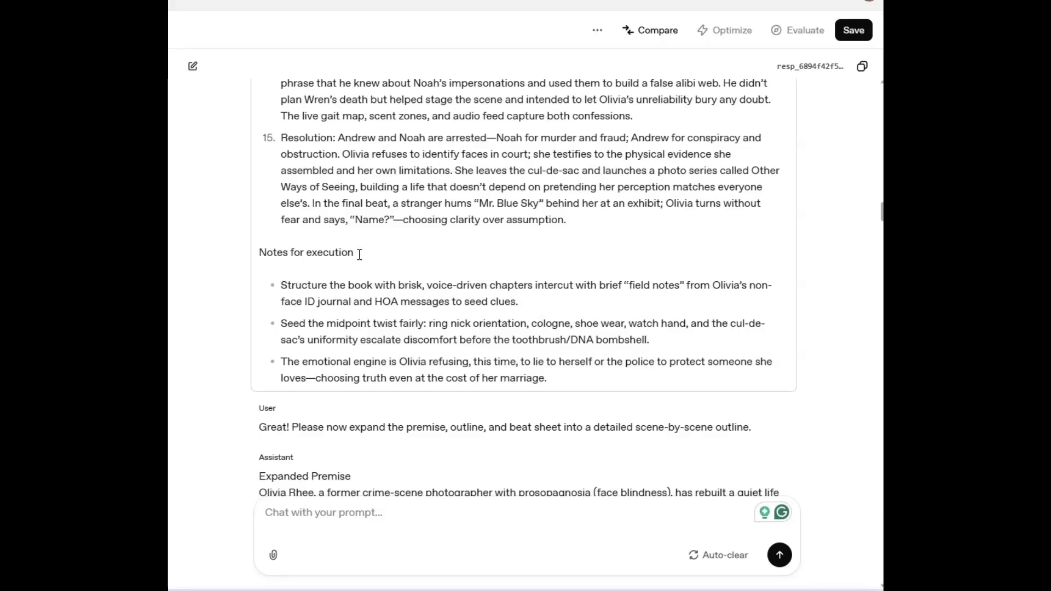
pyautogui.moveTo(358, 252); pyautogui.dragTo(258, 251)
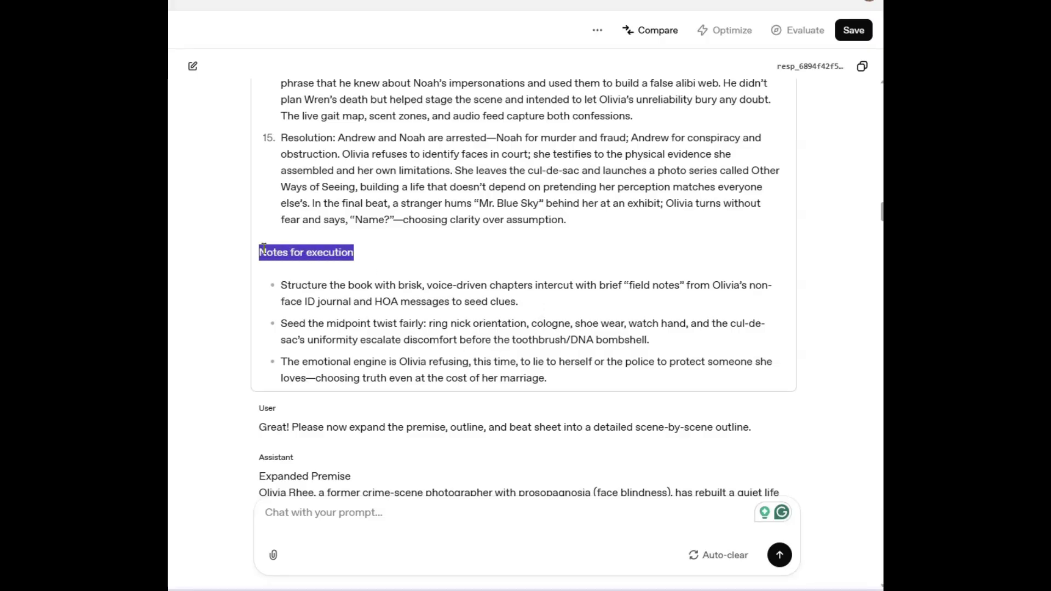
pyautogui.click(281, 286)
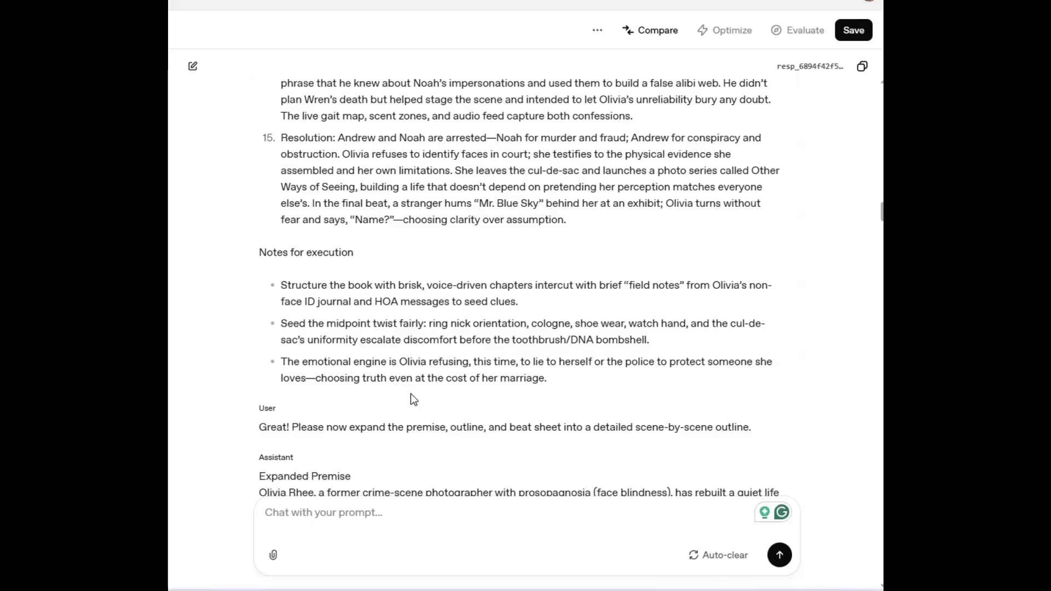
pyautogui.scroll(-1, 404, 358)
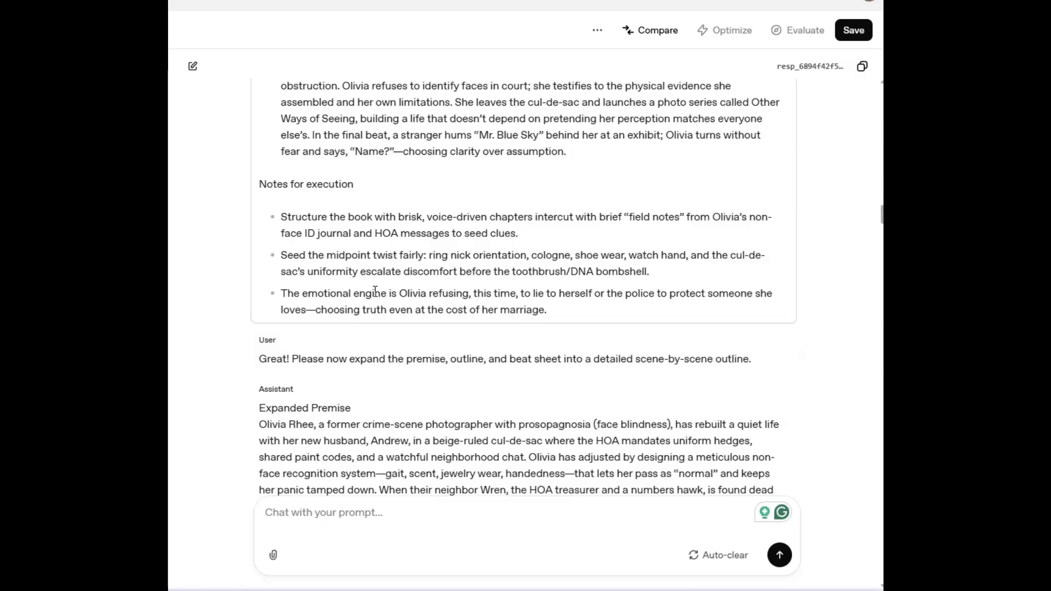
pyautogui.scroll(-2, 376, 292)
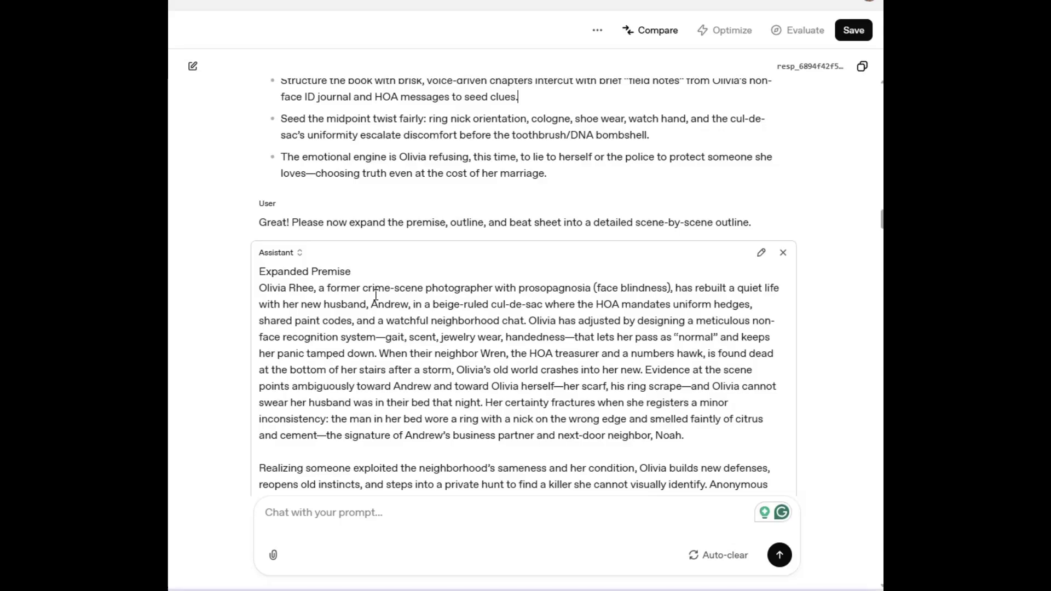
pyautogui.scroll(-1, 376, 295)
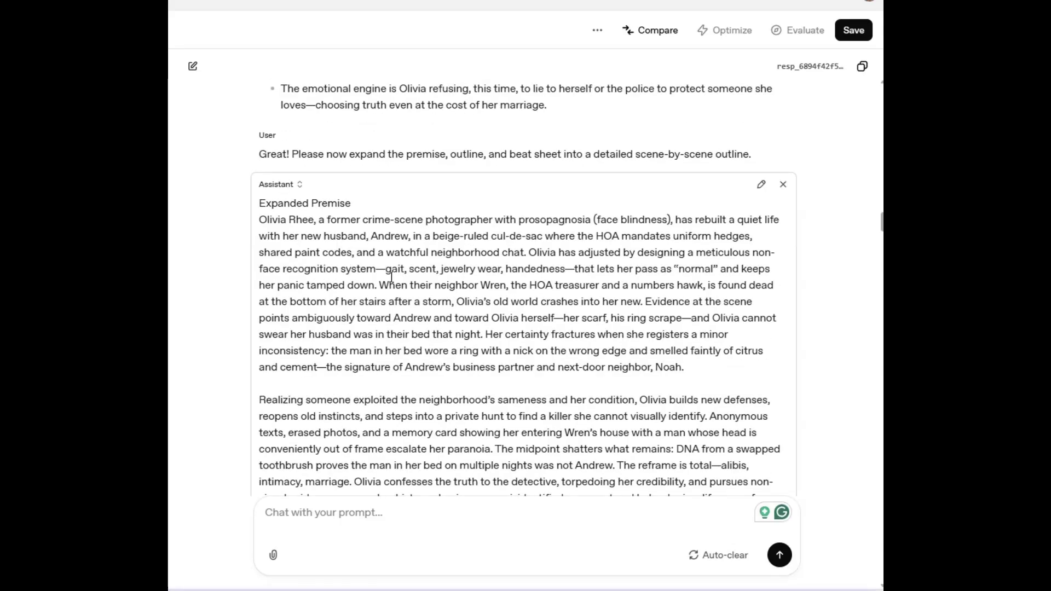
pyautogui.scroll(-5, 416, 269)
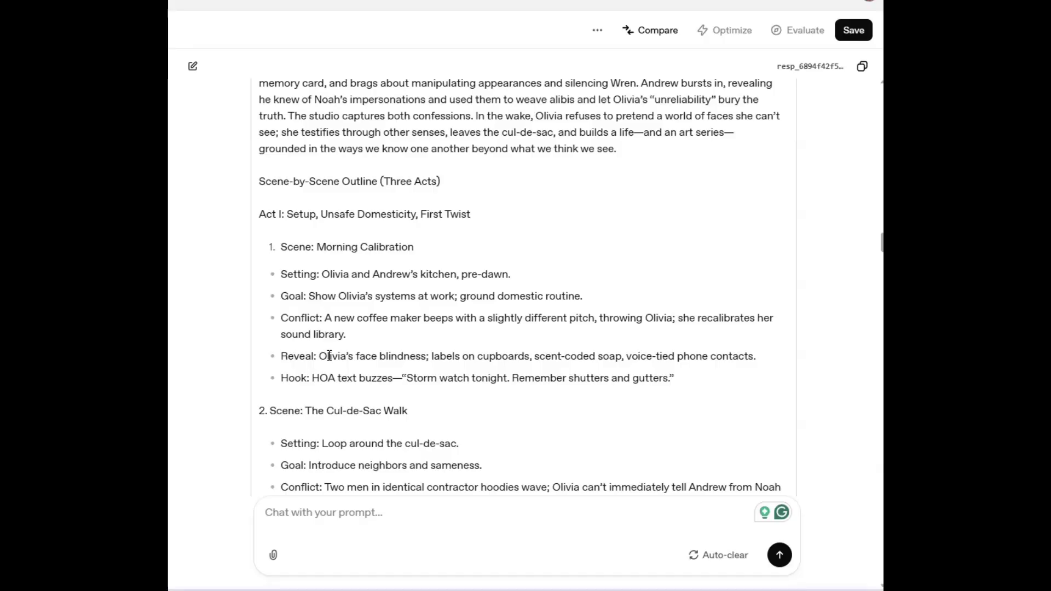
pyautogui.scroll(-1, 455, 268)
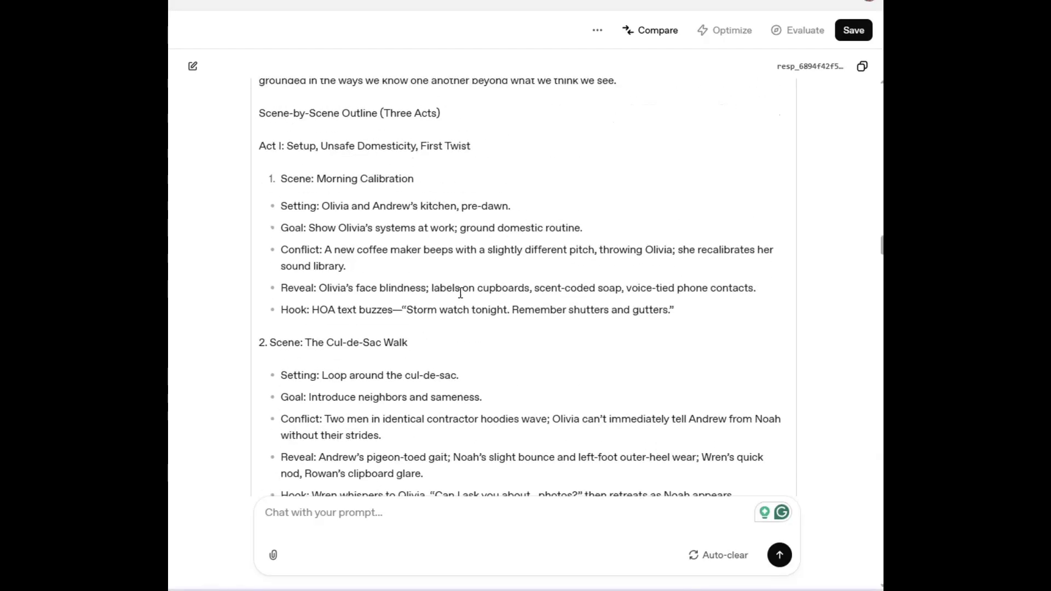
pyautogui.scroll(-10, 460, 293)
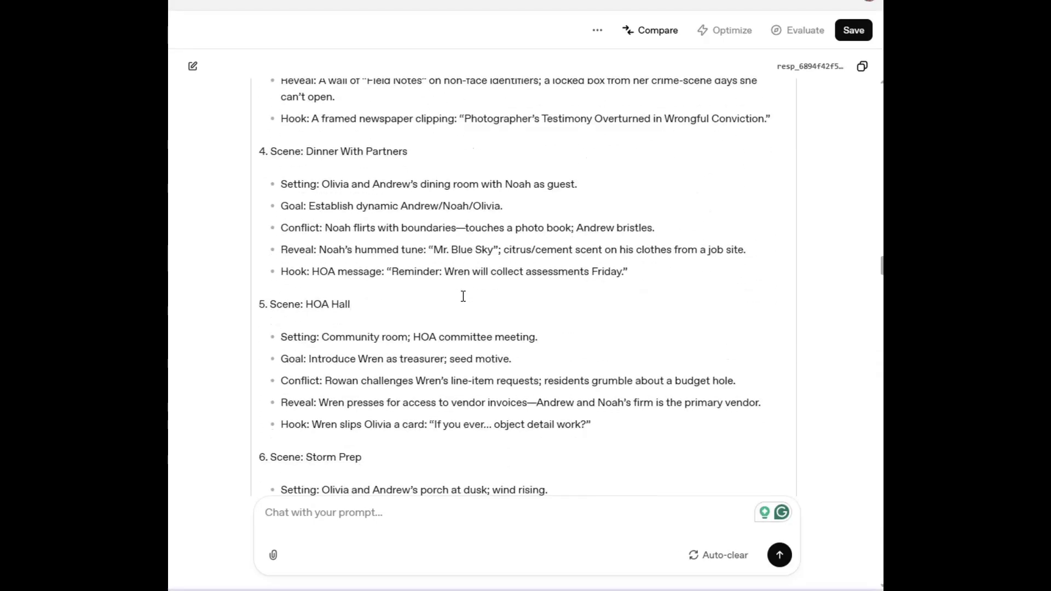
pyautogui.scroll(-20, 463, 296)
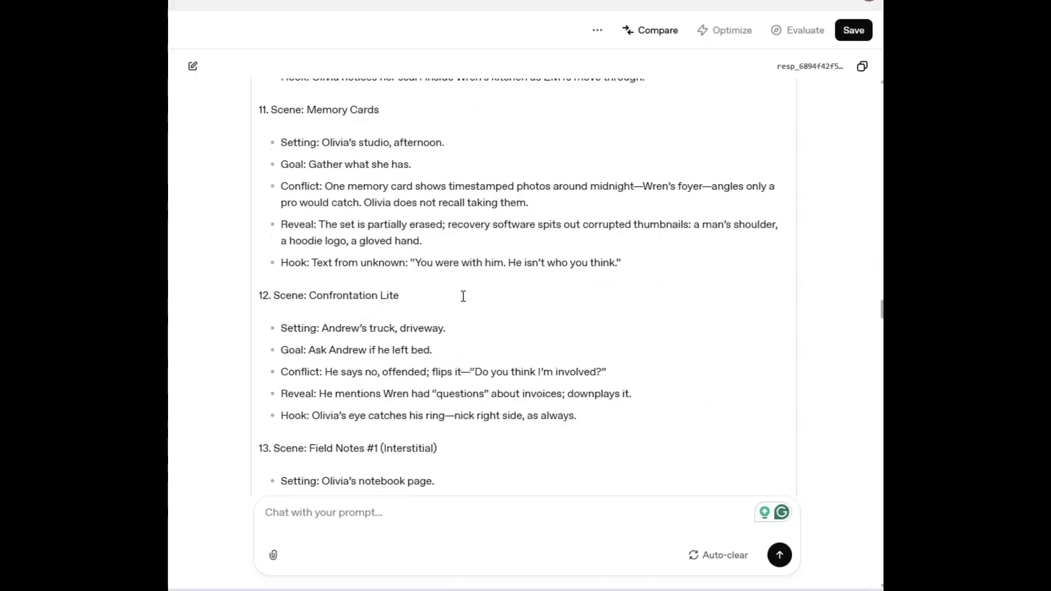
pyautogui.scroll(-3, 463, 296)
pyautogui.scroll(-3, 464, 297)
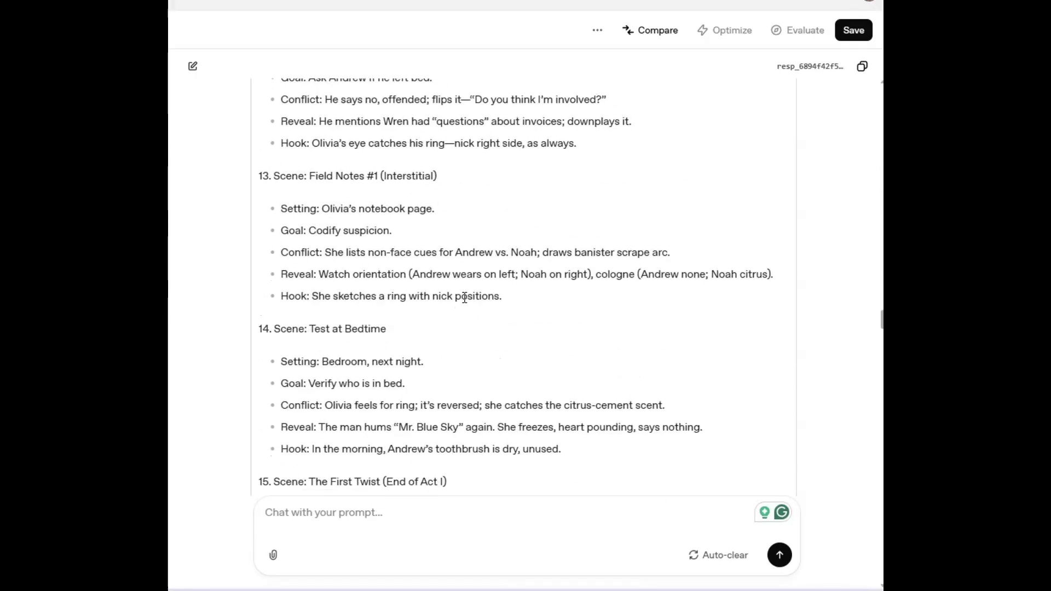
pyautogui.scroll(-3, 464, 298)
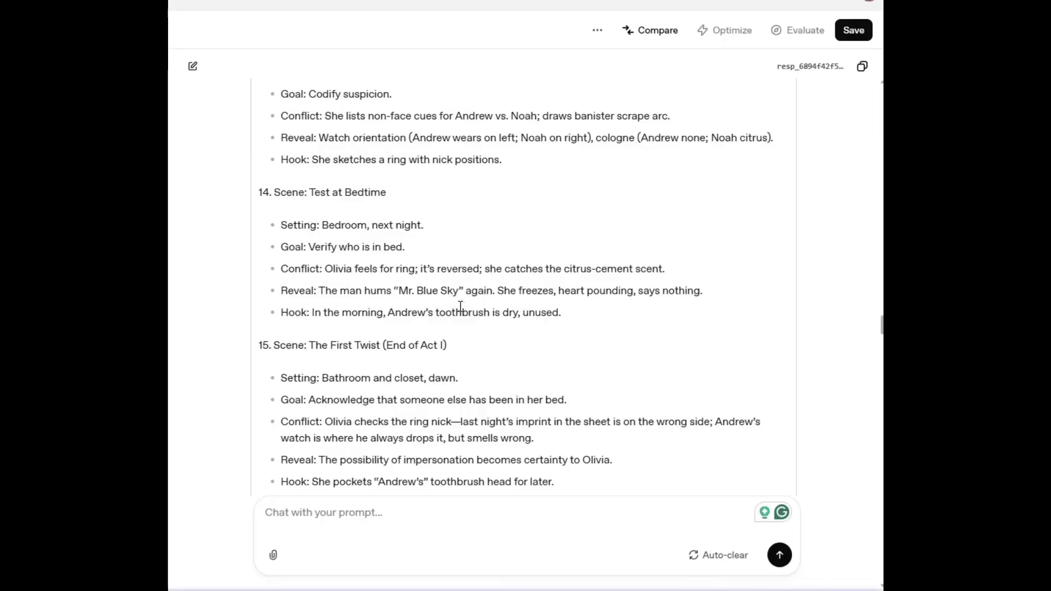
pyautogui.click(593, 317)
pyautogui.scroll(-4, 475, 144)
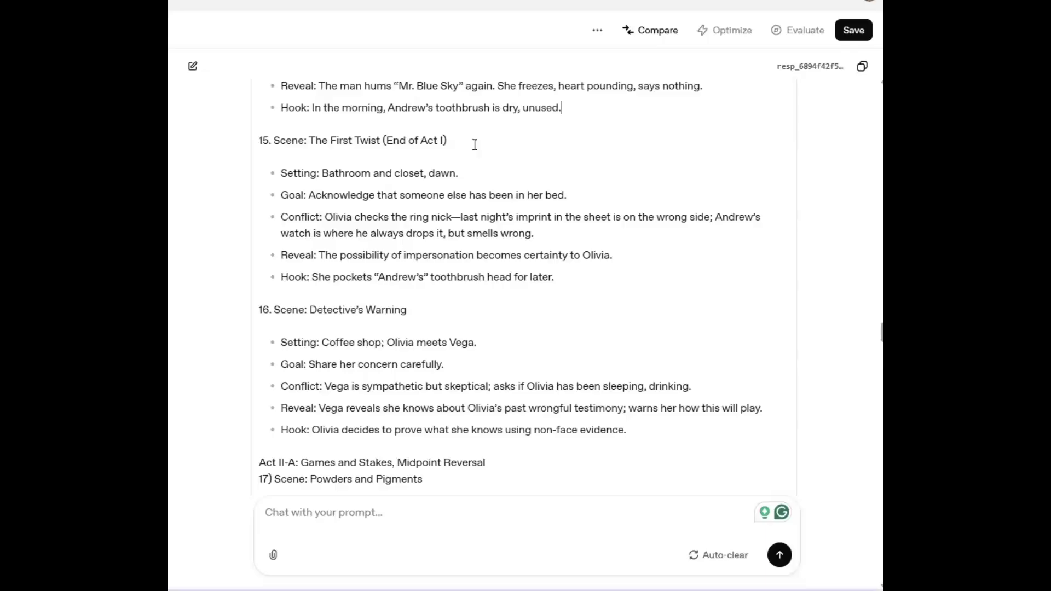
pyautogui.scroll(-3, 507, 165)
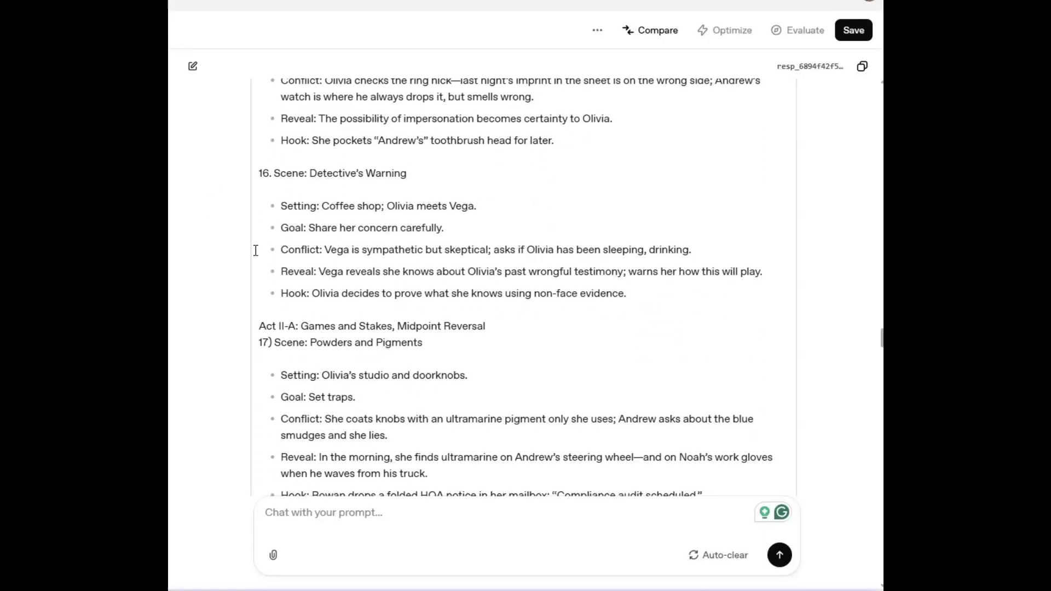
pyautogui.scroll(-3, 491, 206)
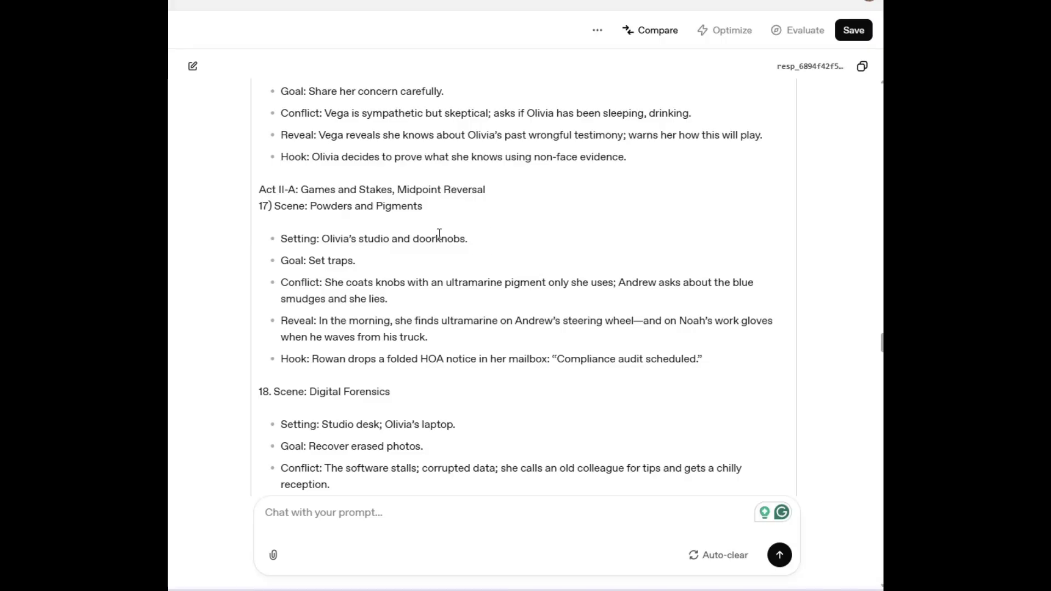
pyautogui.scroll(-3, 543, 243)
pyautogui.scroll(-15, 544, 243)
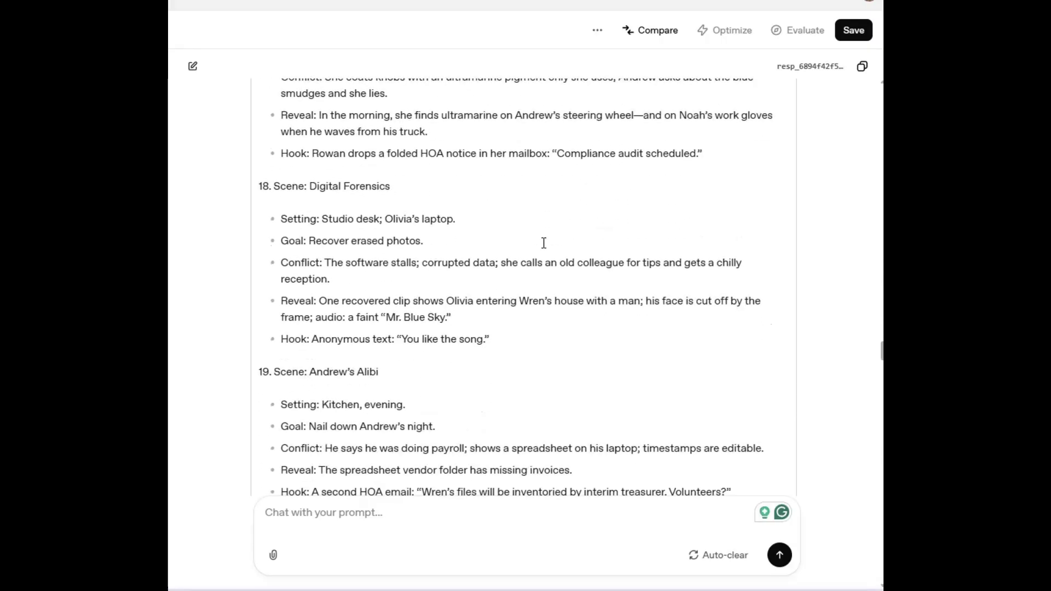
pyautogui.scroll(-10, 543, 243)
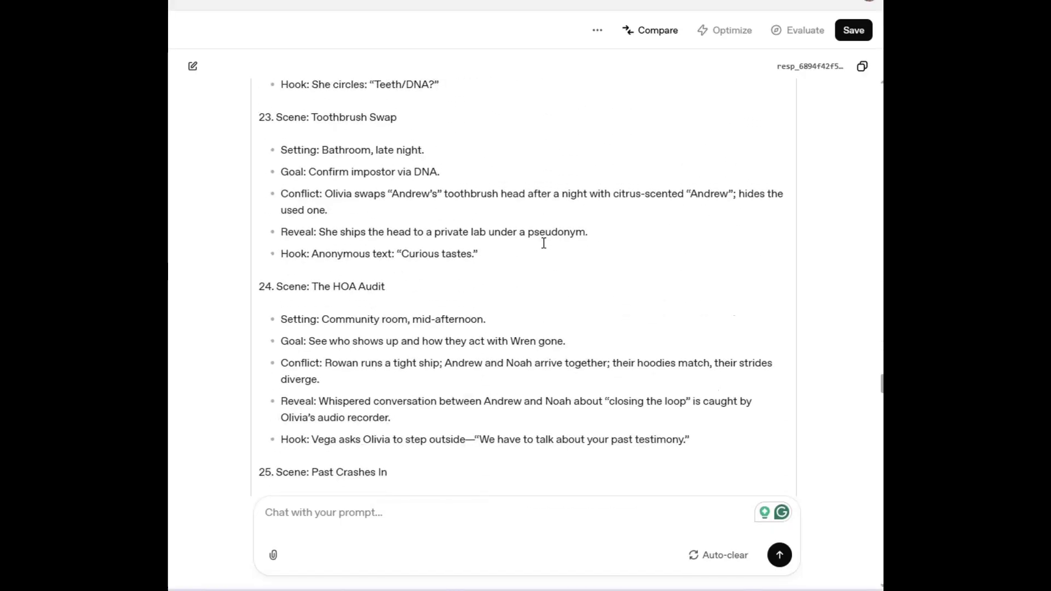
pyautogui.scroll(-10, 544, 243)
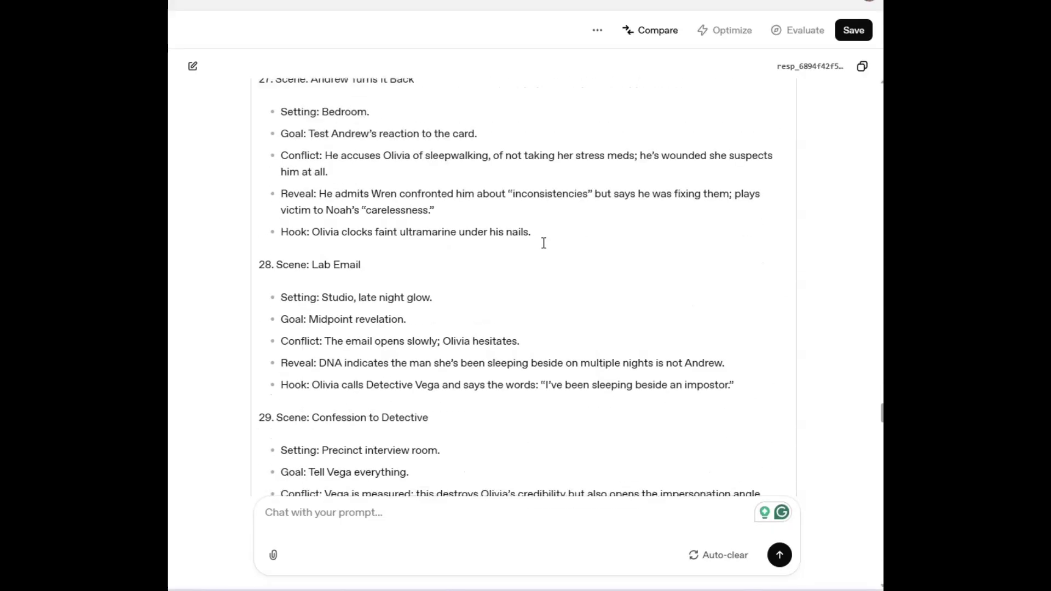
pyautogui.scroll(-12, 544, 243)
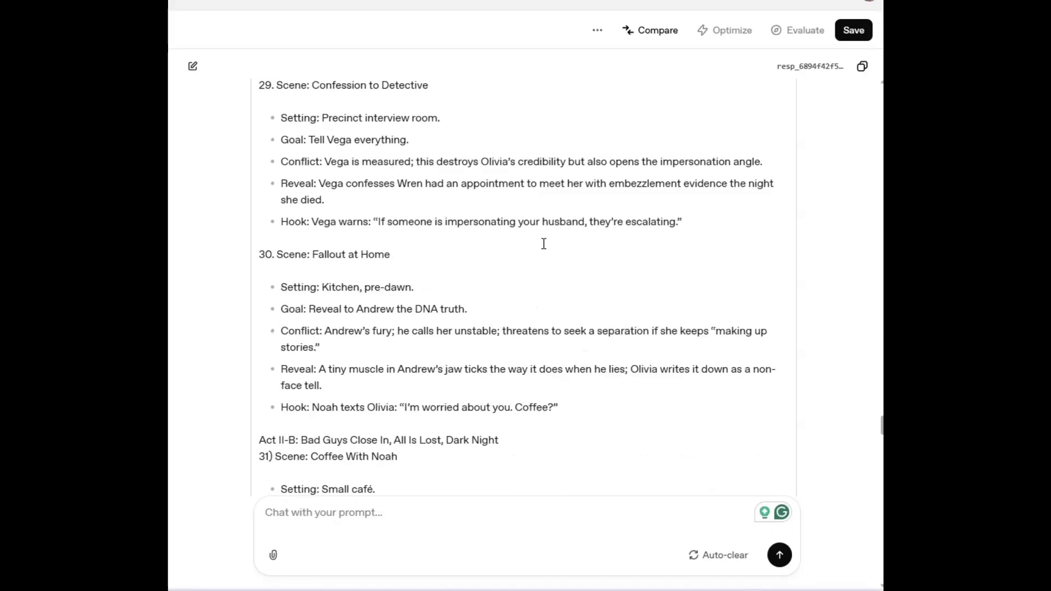
pyautogui.scroll(-6, 543, 257)
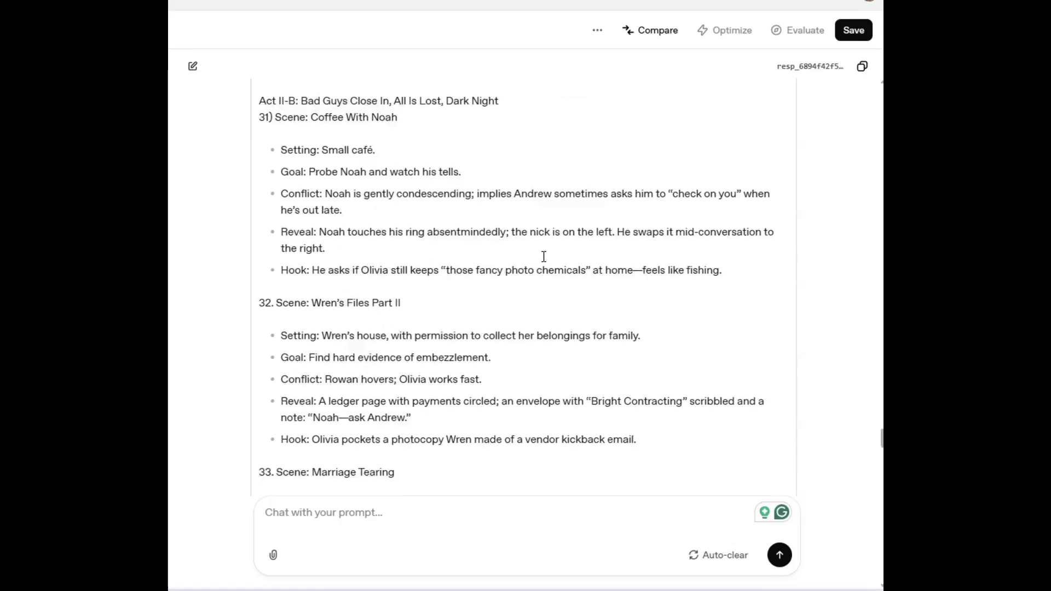
pyautogui.scroll(2, 556, 261)
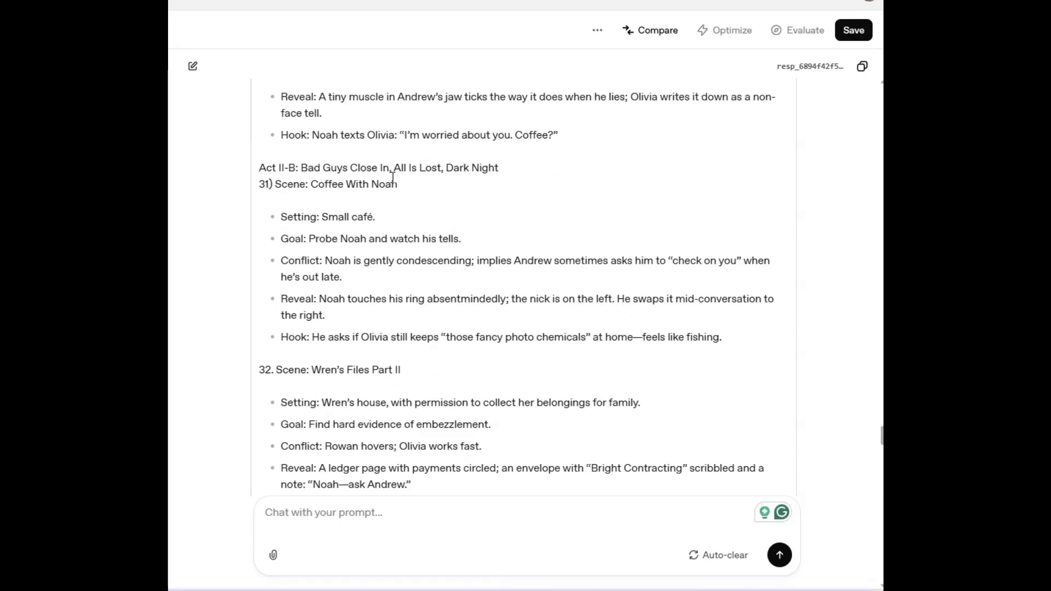
pyautogui.scroll(-3, 412, 179)
pyautogui.scroll(-20, 440, 192)
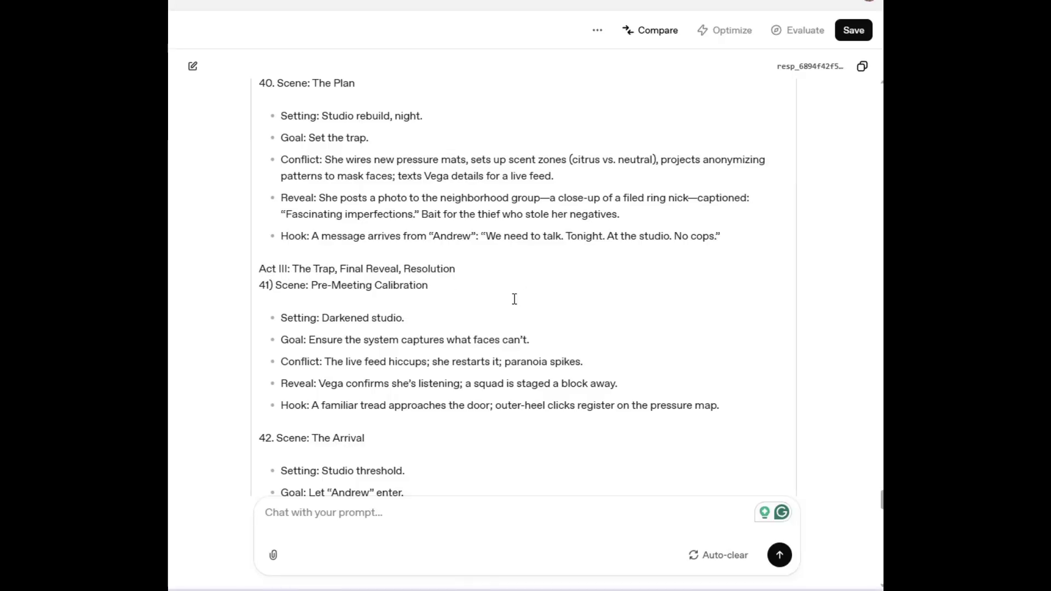
pyautogui.scroll(-3, 513, 299)
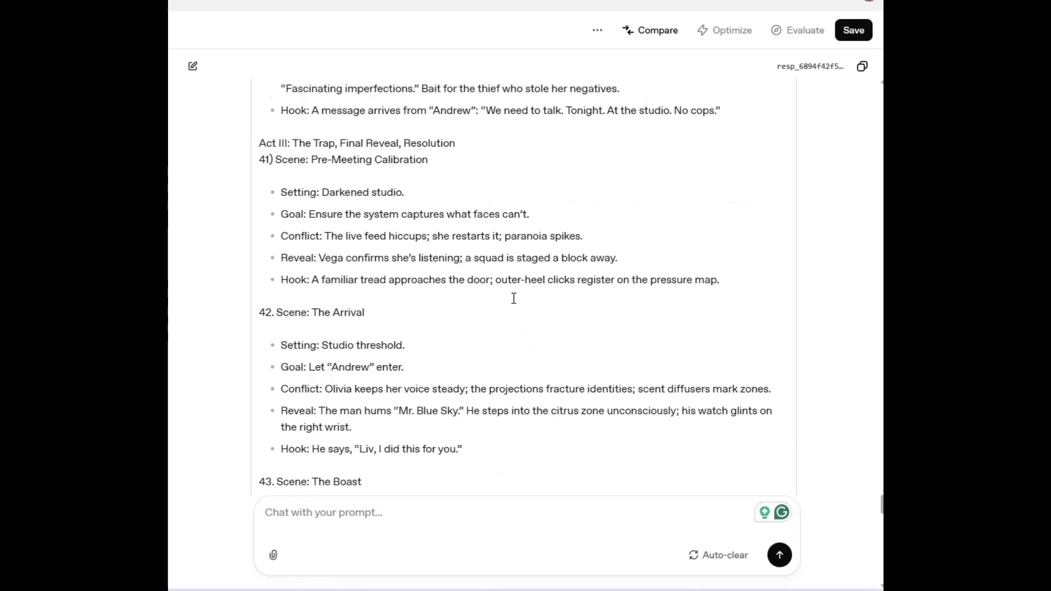
pyautogui.scroll(-10, 419, 204)
pyautogui.scroll(-15, 420, 203)
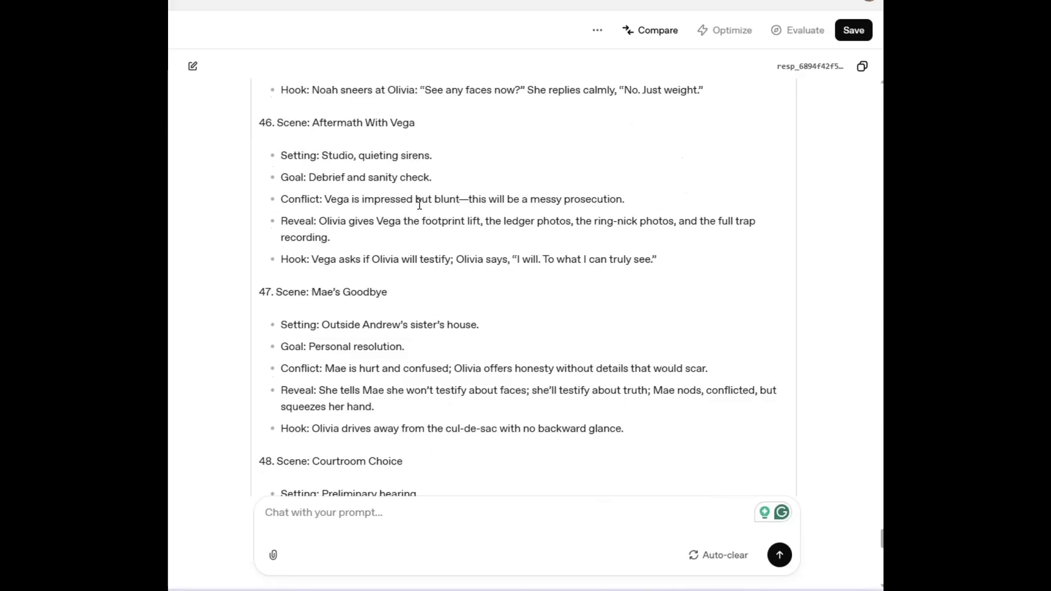
pyautogui.scroll(-1, 420, 206)
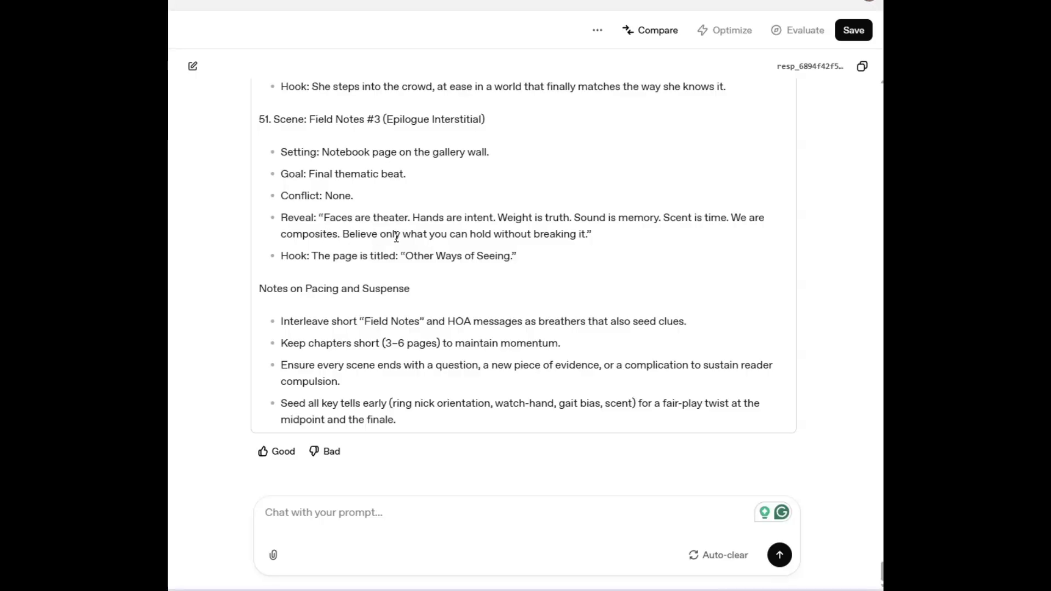
pyautogui.moveTo(267, 289); pyautogui.dragTo(429, 287)
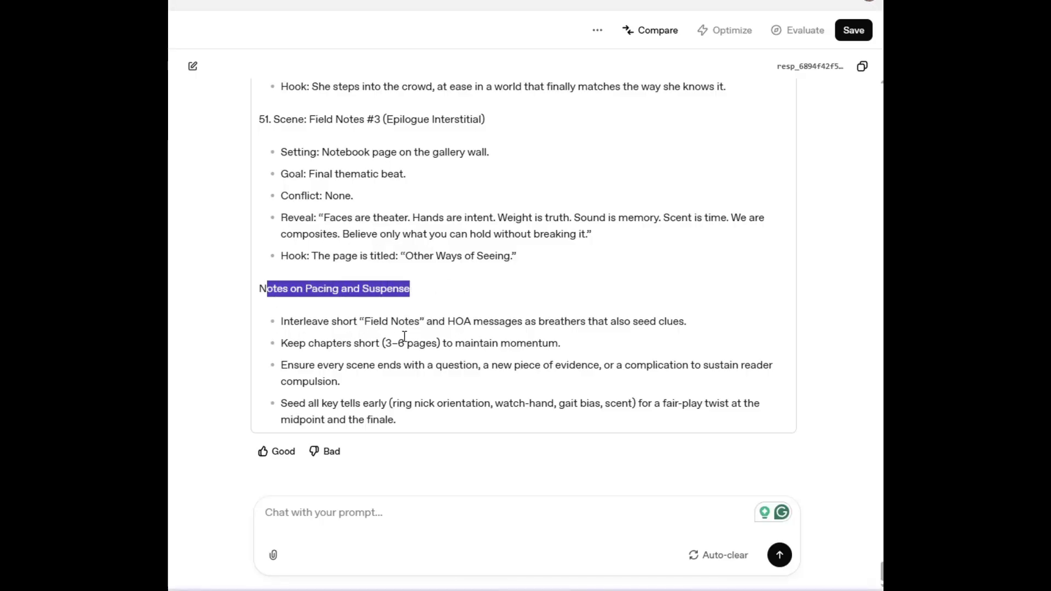
pyautogui.click(573, 342)
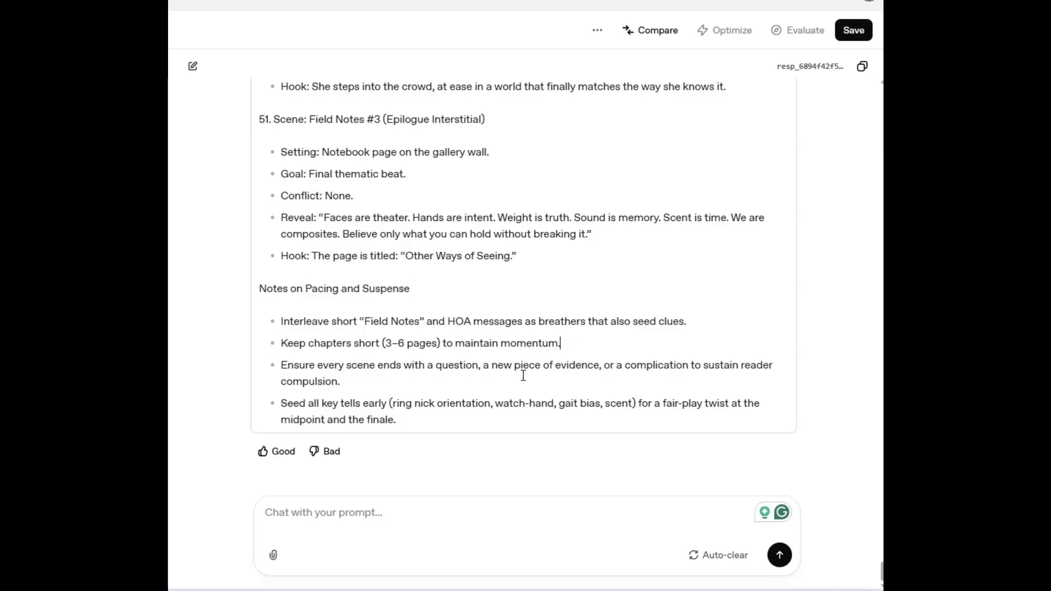
pyautogui.click(381, 377)
pyautogui.click(419, 509)
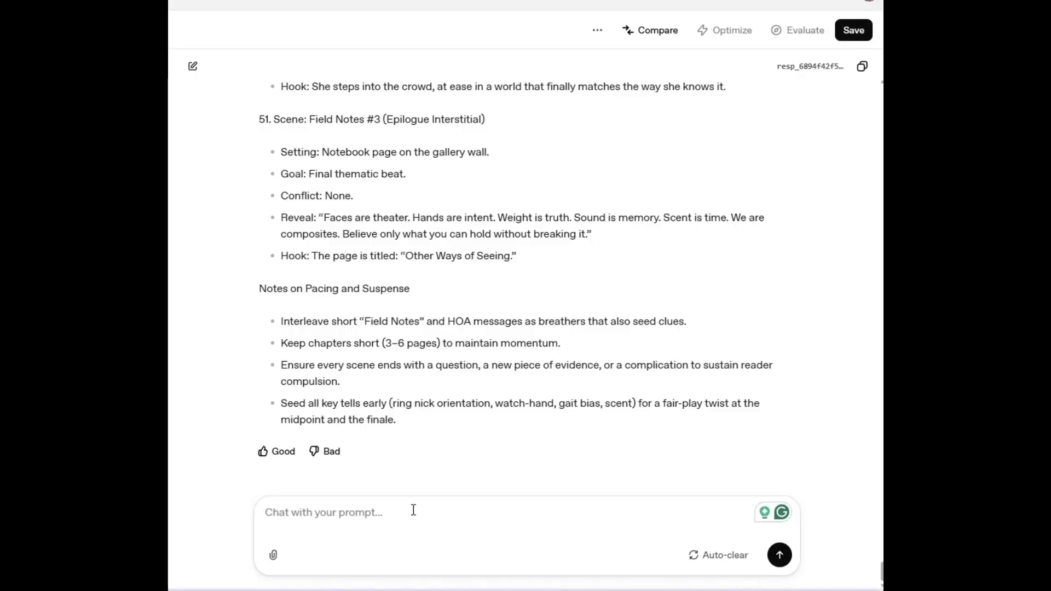
# - Ask for chapters 1-3 based on the premise, outline, beat sheet and scene-by-scene outline above
pyautogui.write('Amazing. Please now ')
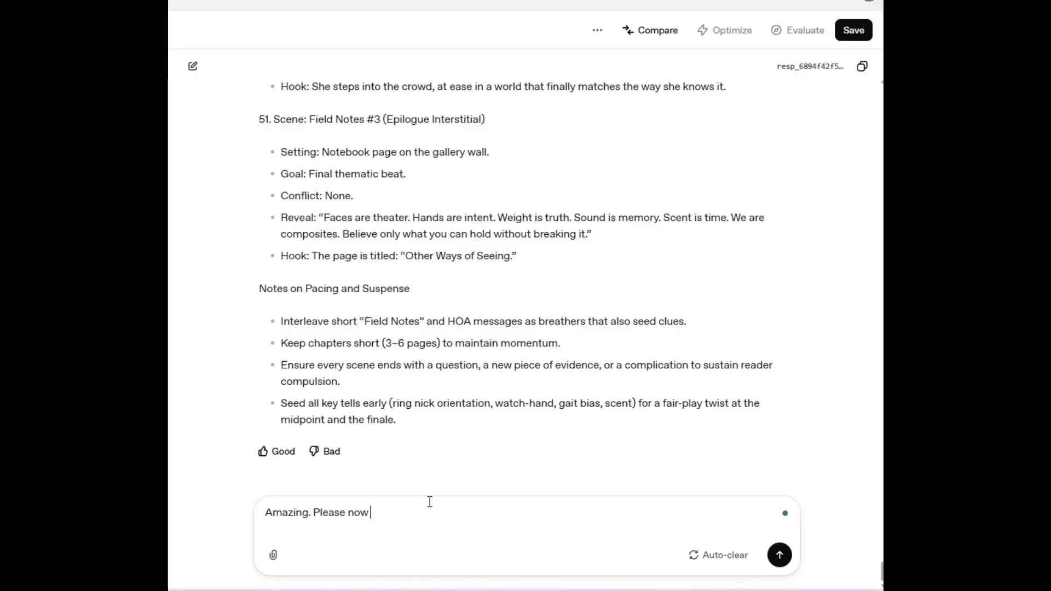
pyautogui.write('write chapt')
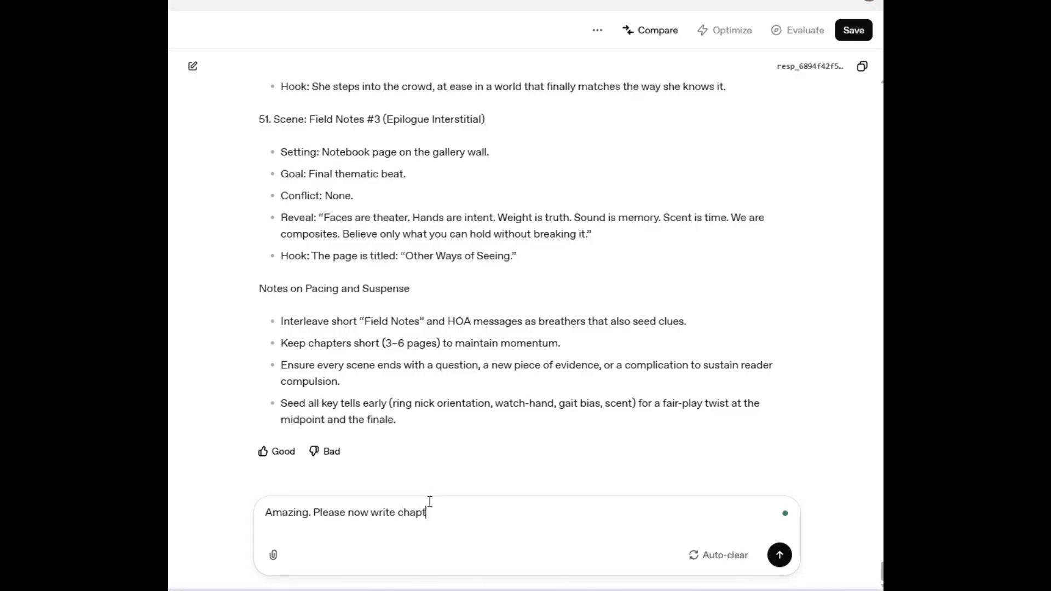
pyautogui.write('er 1-3')
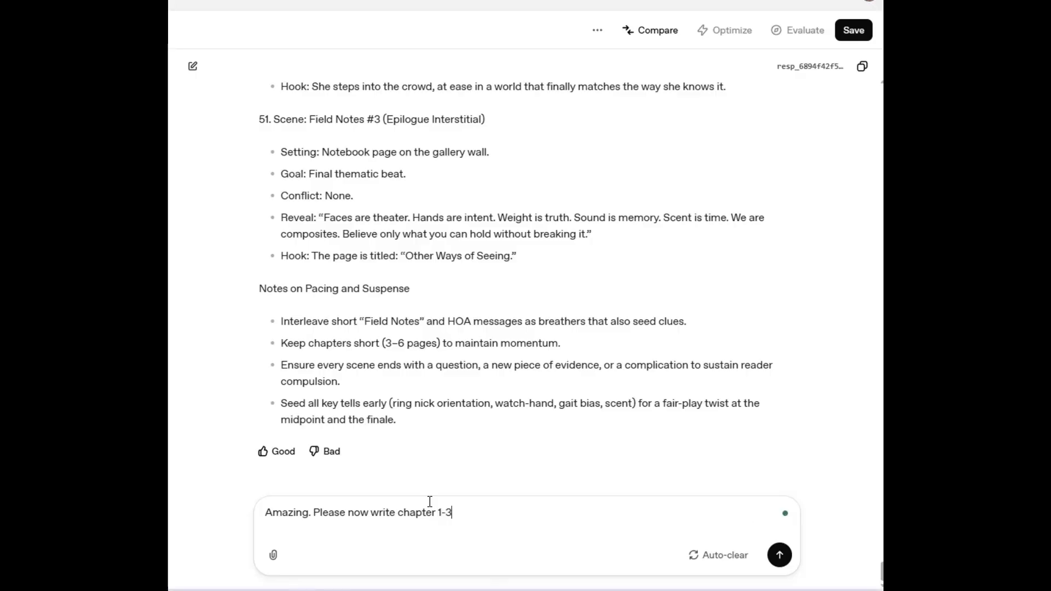
pyautogui.write(' based on the p')
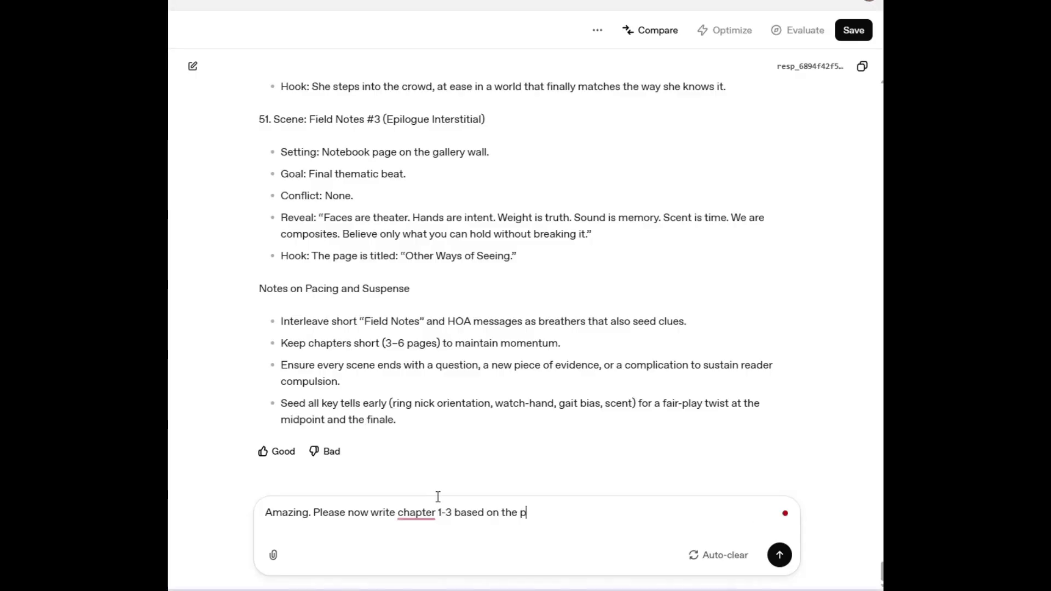
pyautogui.write('remise, outline, beat sheet, and ')
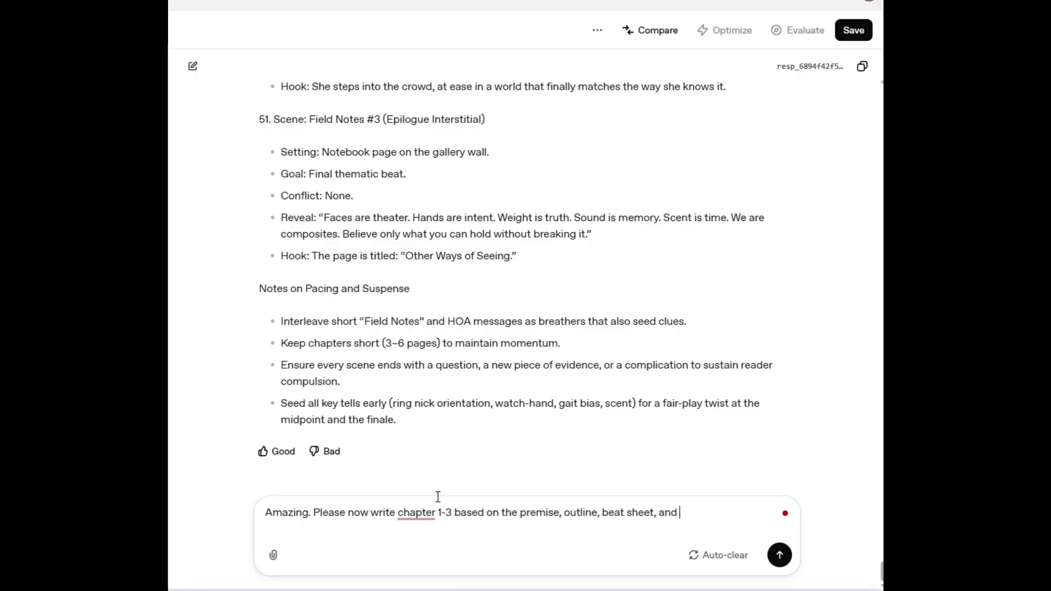
pyautogui.write('scene by sccn')
pyautogui.press('BackSpace')
pyautogui.press('BackSpace')
pyautogui.press('BackSpace')
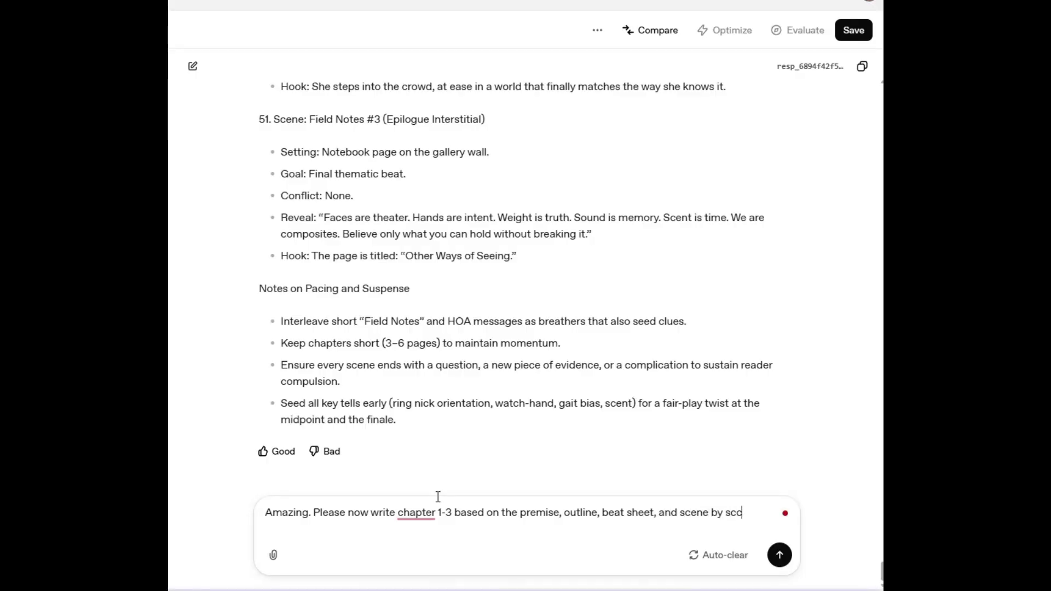
pyautogui.write('cene outline above.')
pyautogui.press('Return')
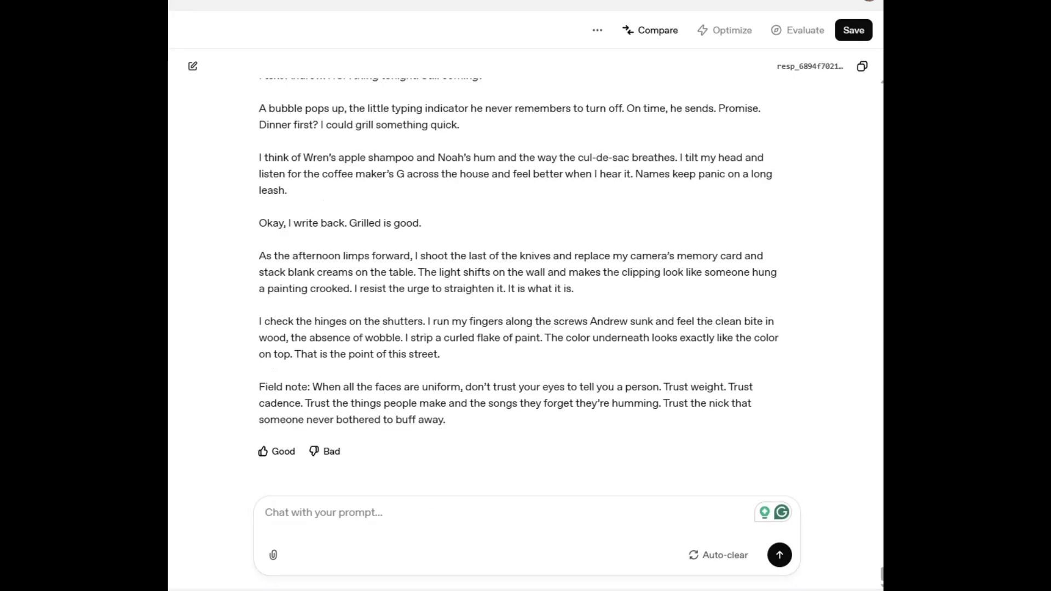
# - Return to the 'Chapter 1 — Calibration' heading, which begins 'The coffee maker is new and wrong.'
pyautogui.scroll(20, 548, 268)
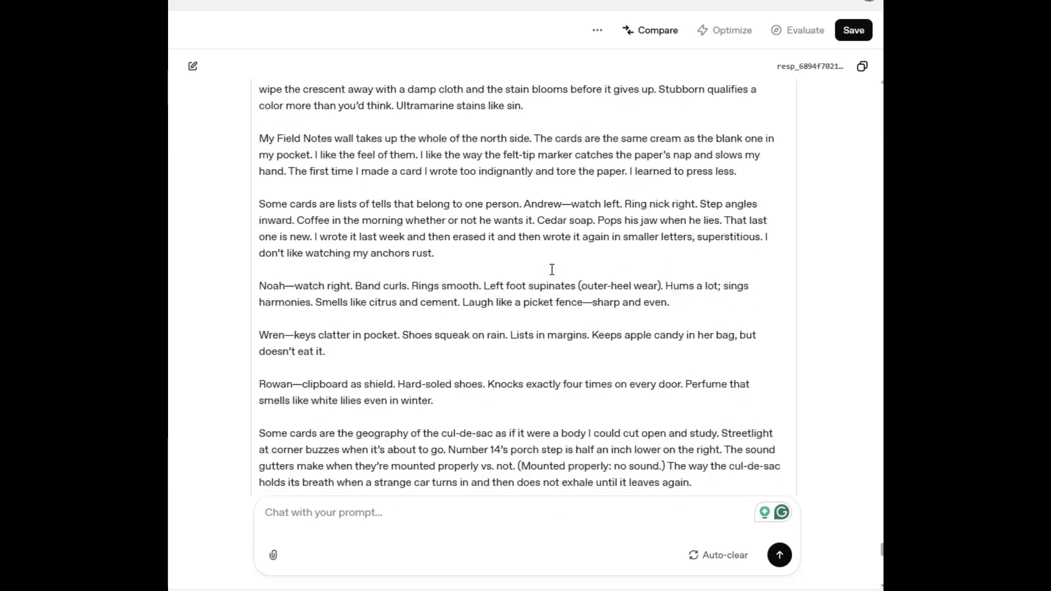
pyautogui.scroll(15, 538, 265)
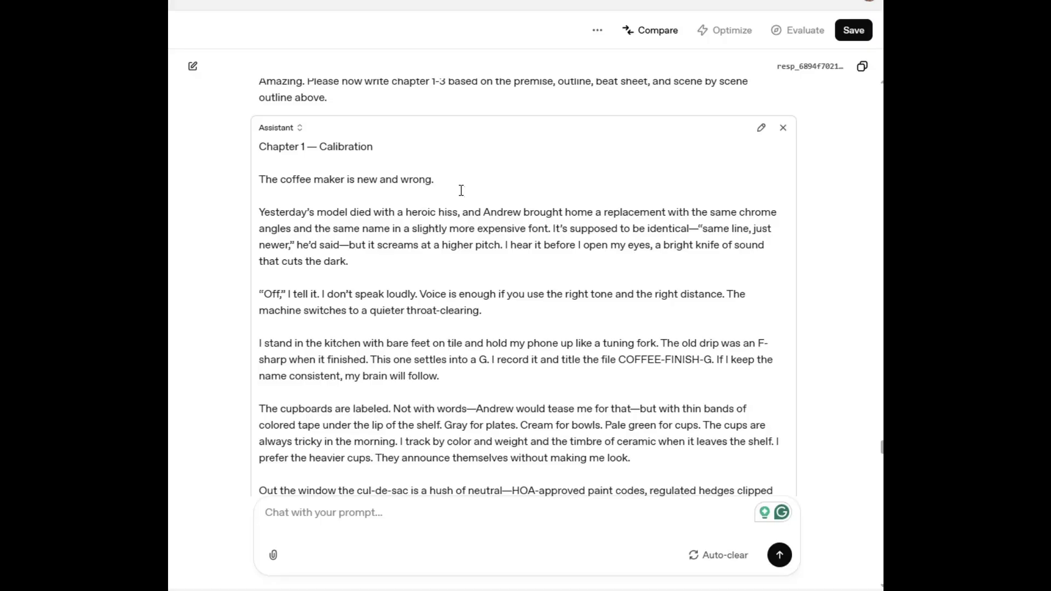
pyautogui.click(376, 146)
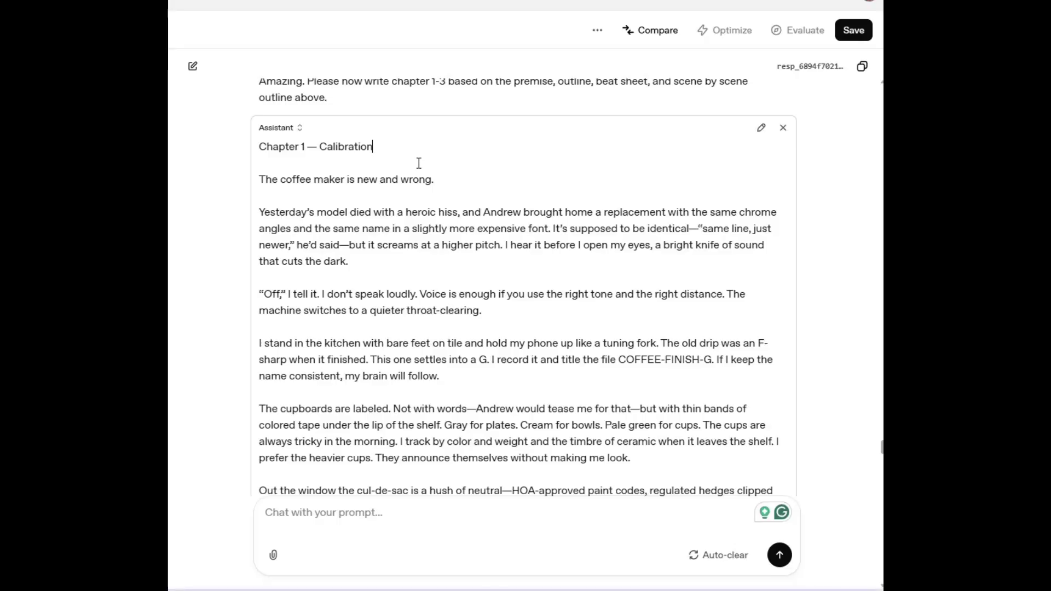
pyautogui.scroll(-1, 416, 162)
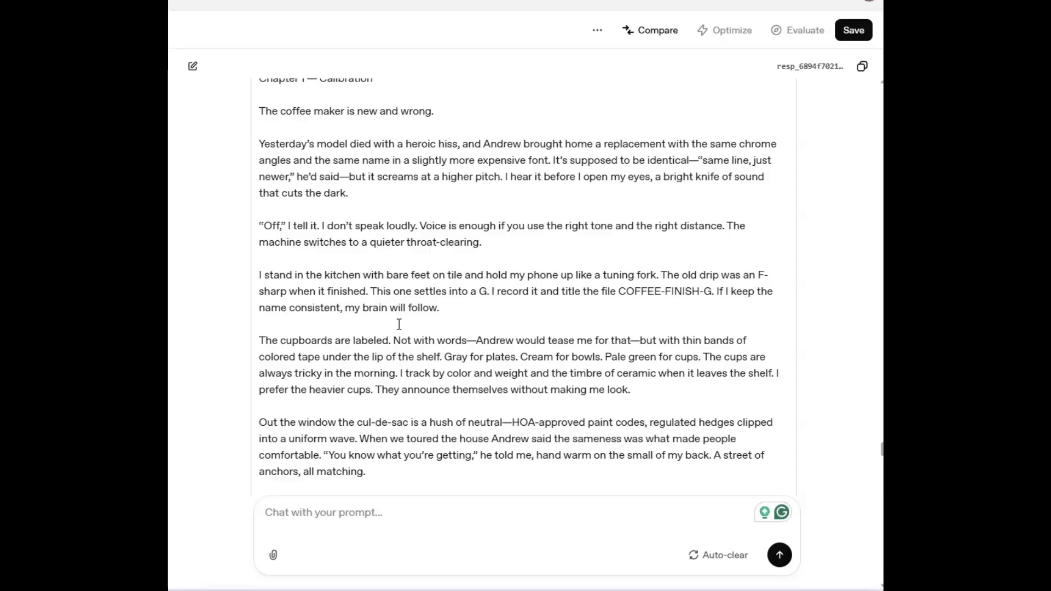
pyautogui.scroll(-3, 399, 324)
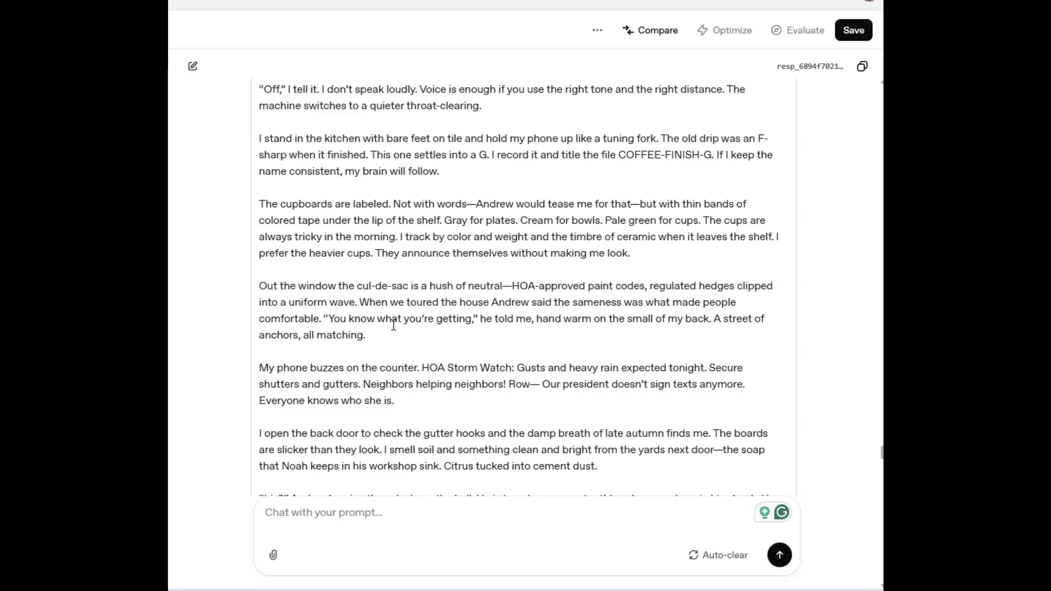
pyautogui.scroll(-1, 393, 325)
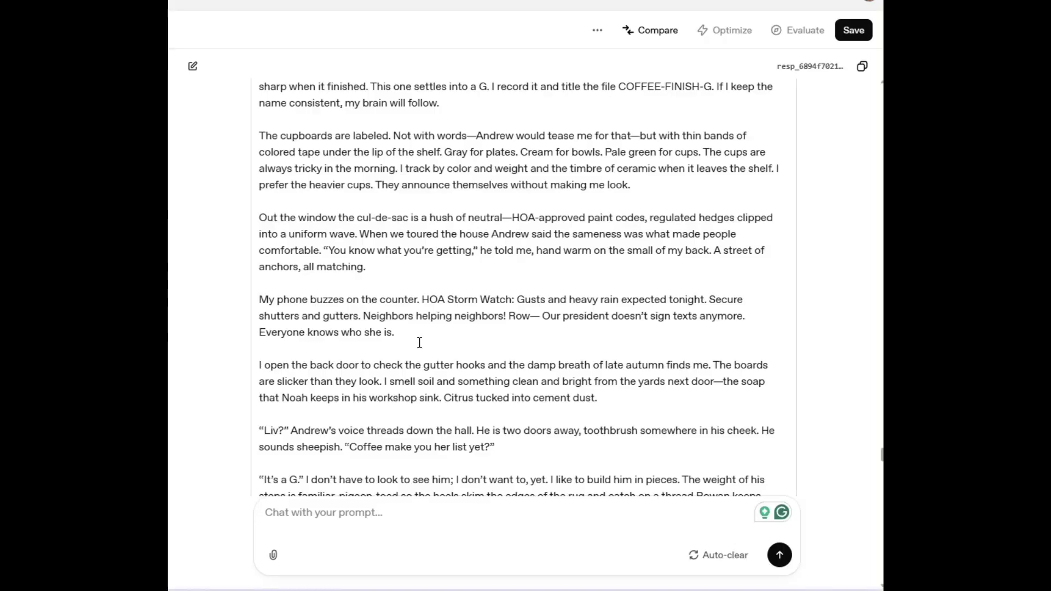
pyautogui.scroll(3, 477, 330)
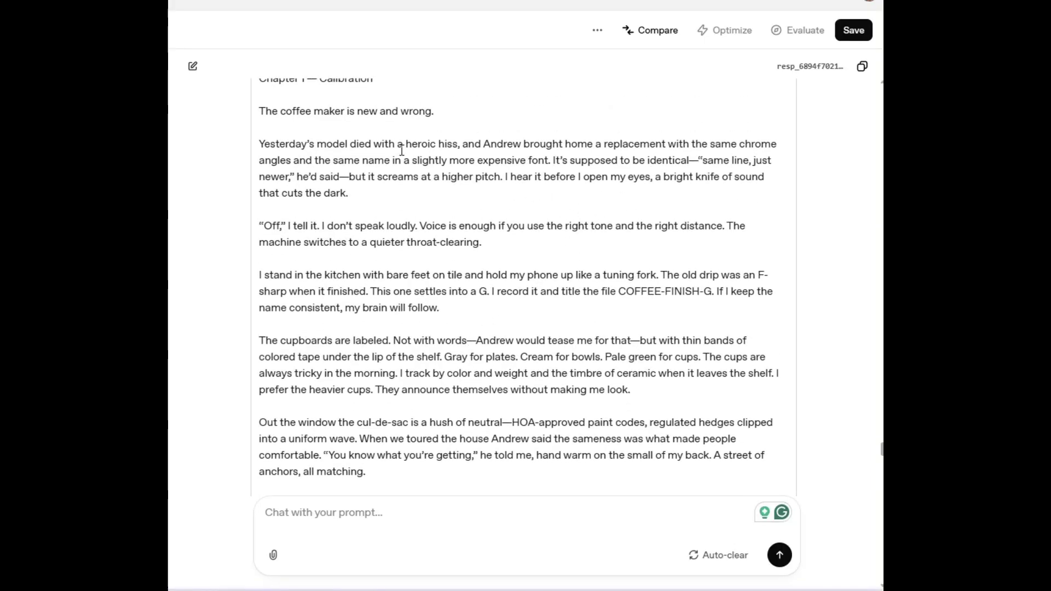
pyautogui.scroll(2, 487, 225)
pyautogui.scroll(-3, 488, 226)
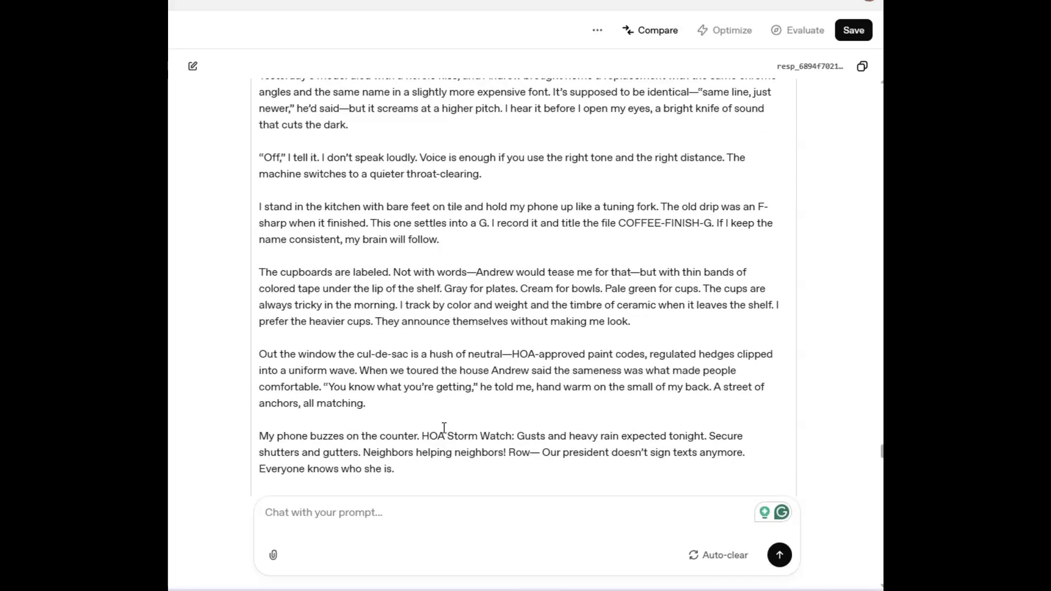
pyautogui.scroll(-1, 470, 412)
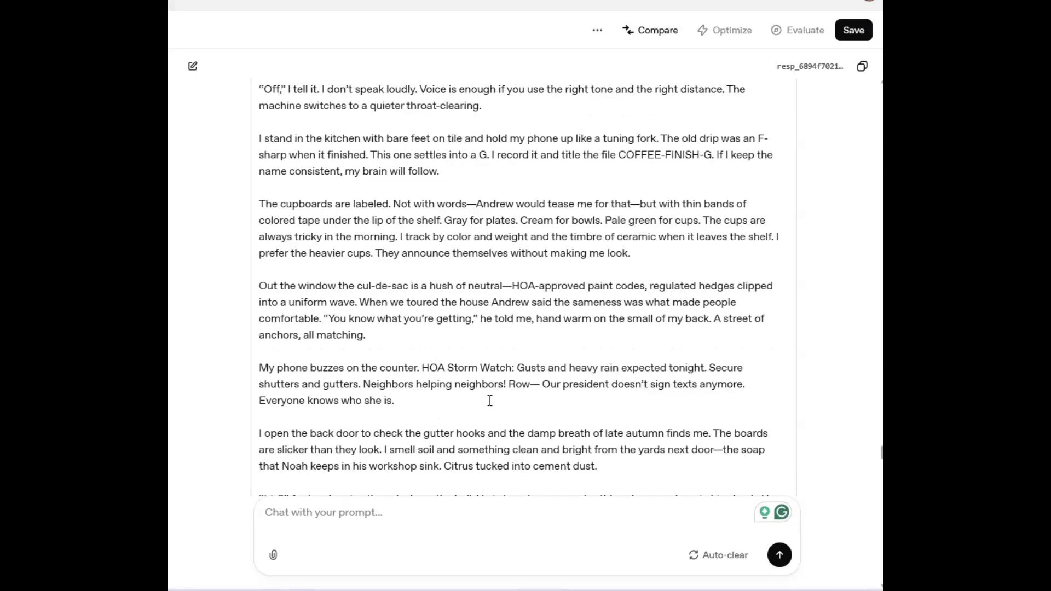
pyautogui.scroll(-3, 466, 414)
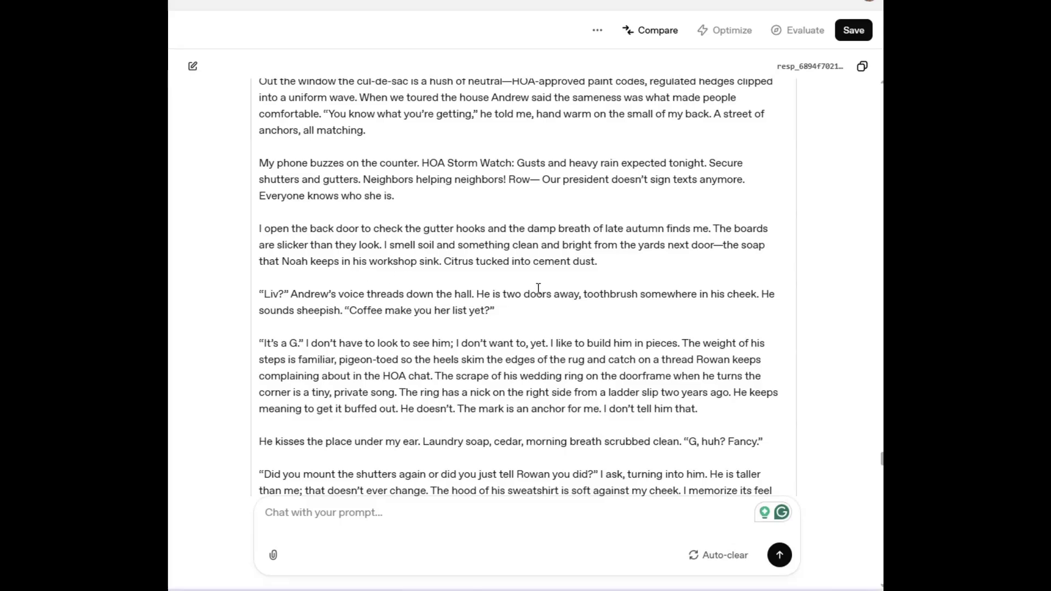
pyautogui.scroll(-4, 370, 315)
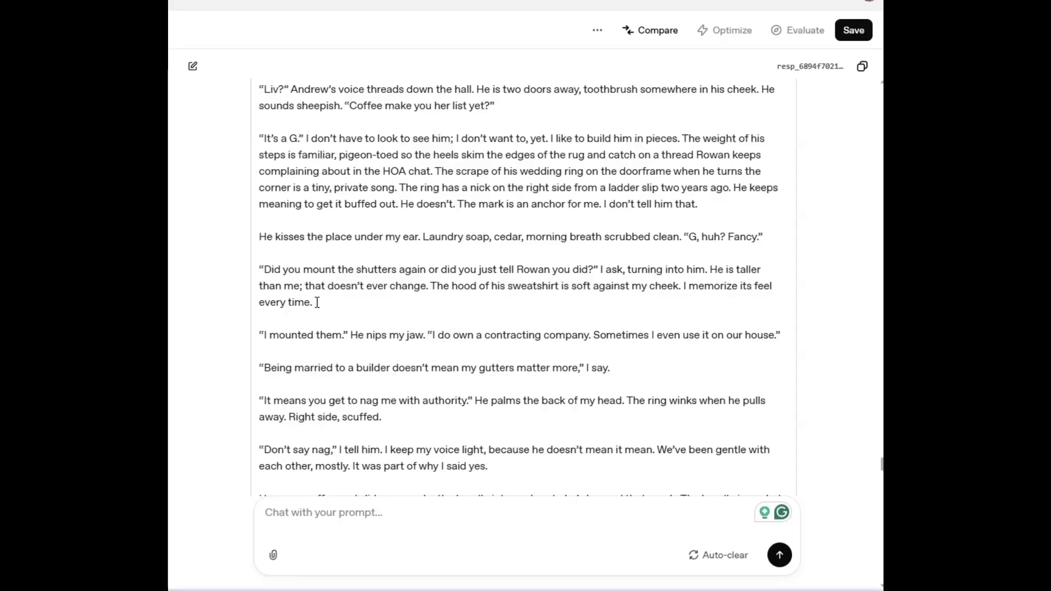
pyautogui.scroll(-15, 554, 342)
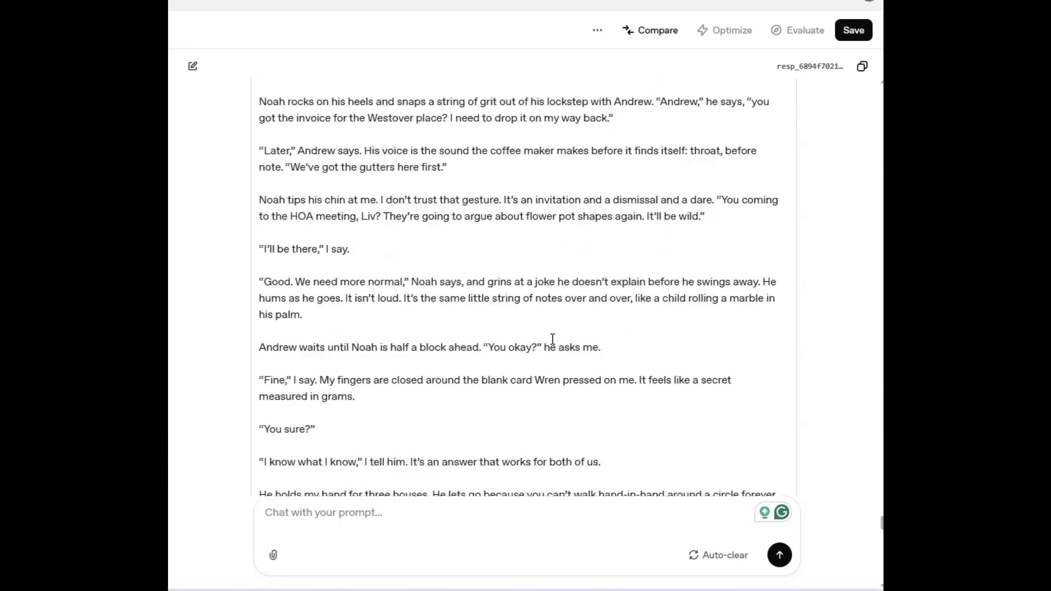
pyautogui.scroll(-15, 552, 333)
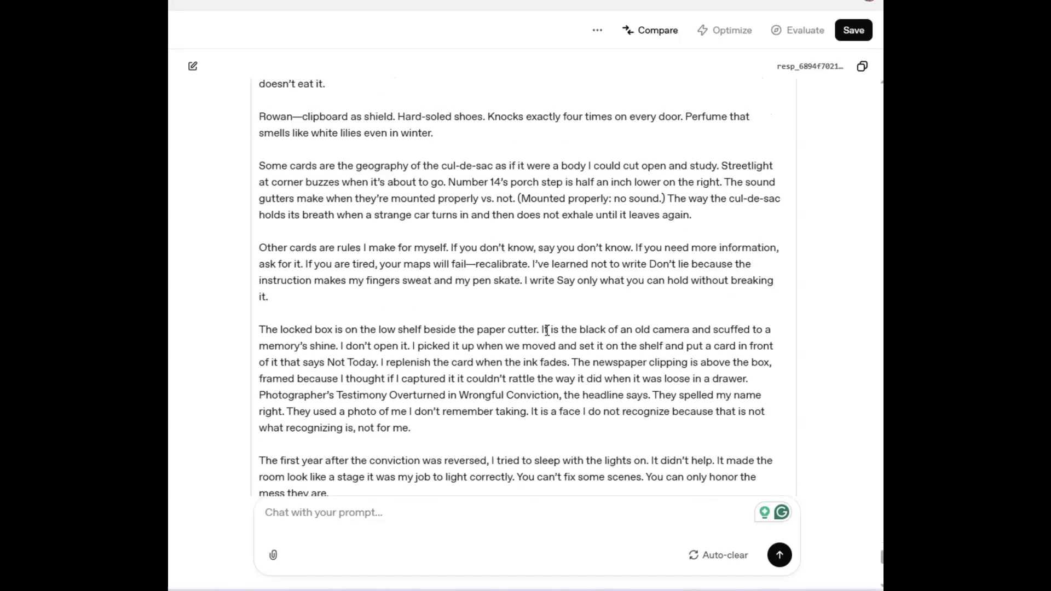
pyautogui.scroll(-4, 546, 329)
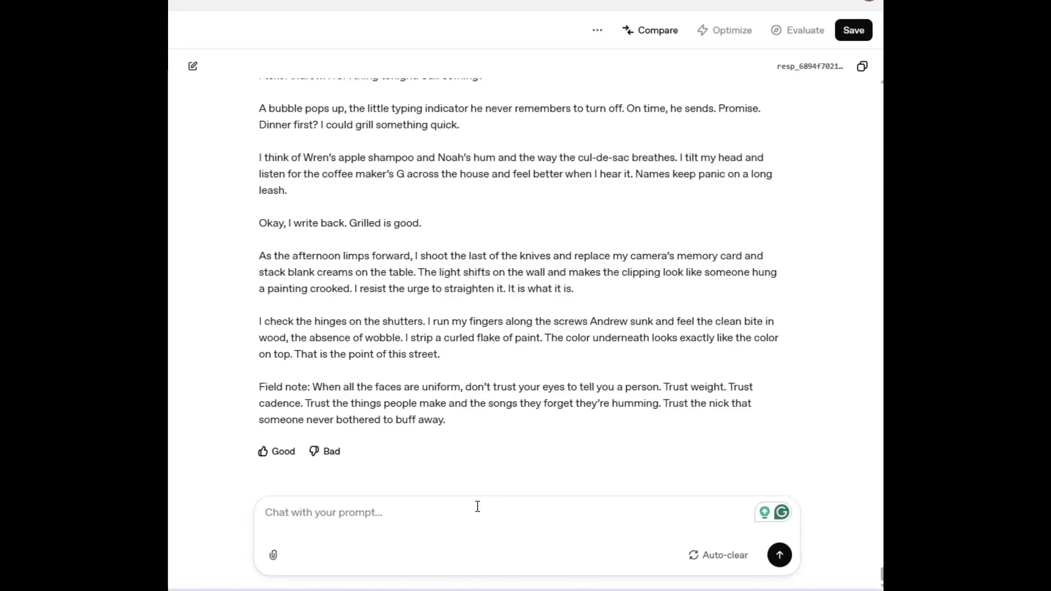
# - Place the caret in the chat box to write the bestseller book-cover request
pyautogui.click(501, 515)
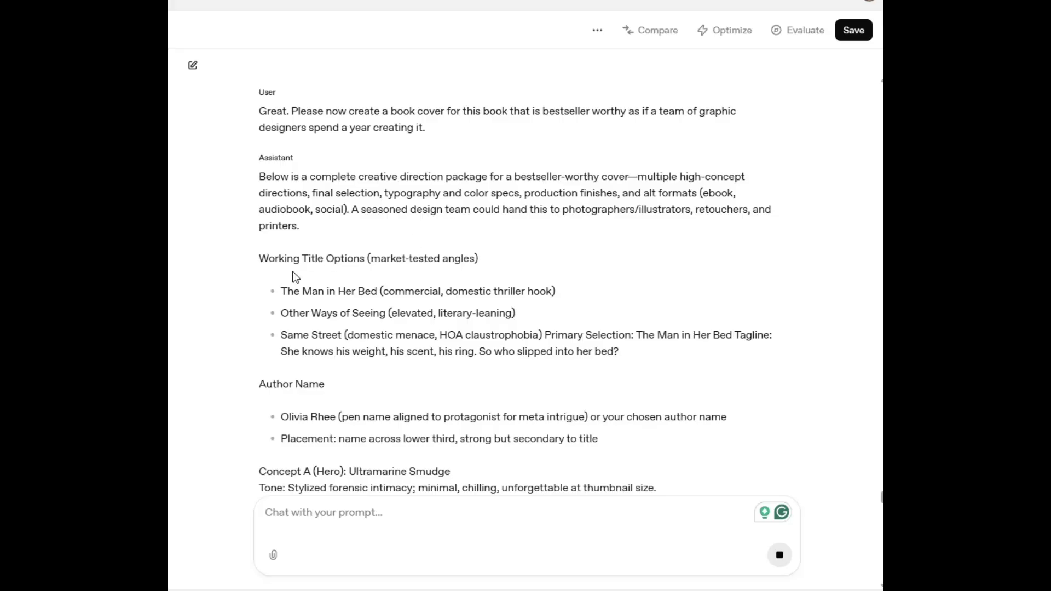
# - Read through the cover direction reply for The Man in Her Bed
pyautogui.scroll(-3, 389, 316)
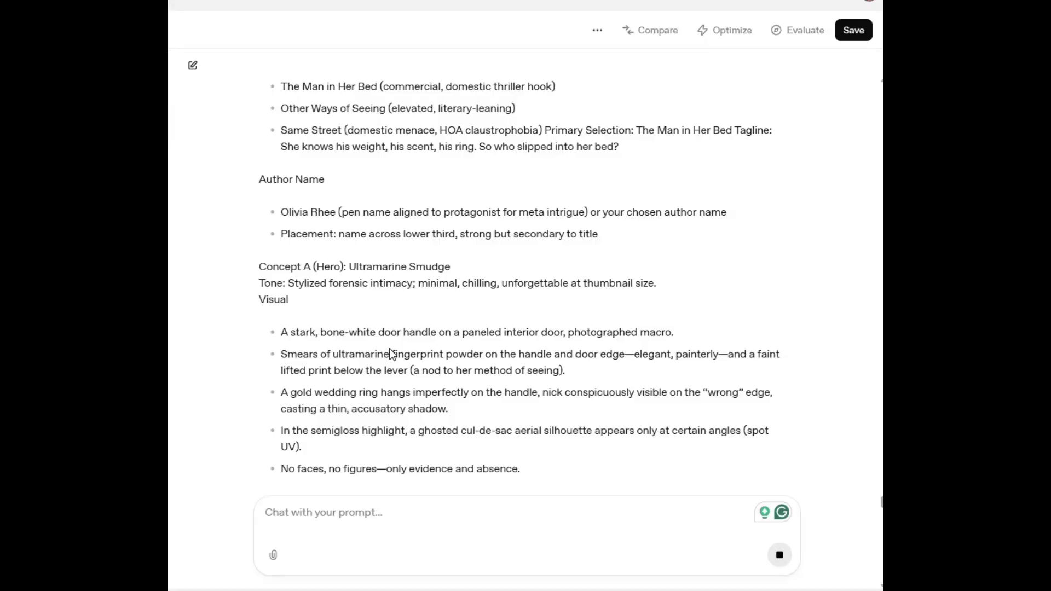
pyautogui.scroll(-1, 582, 310)
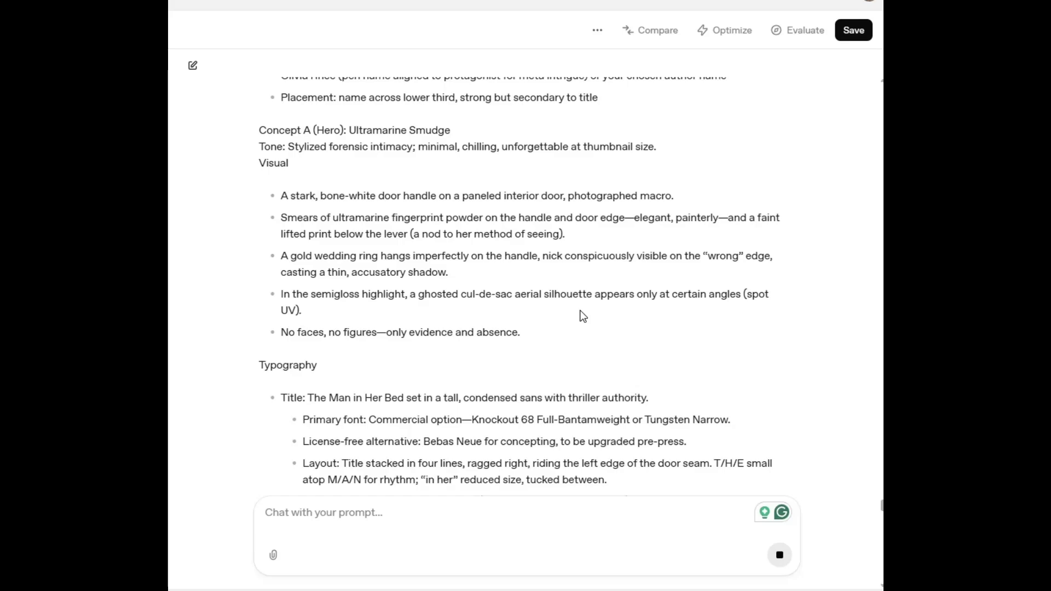
pyautogui.scroll(2, 568, 322)
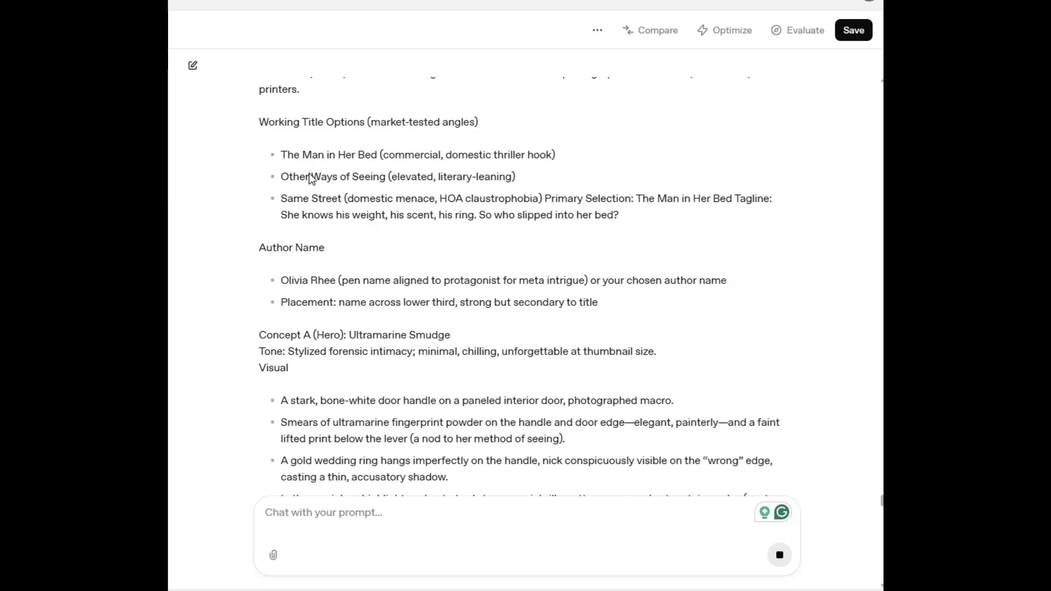
pyautogui.scroll(-2, 415, 235)
pyautogui.scroll(-6, 421, 226)
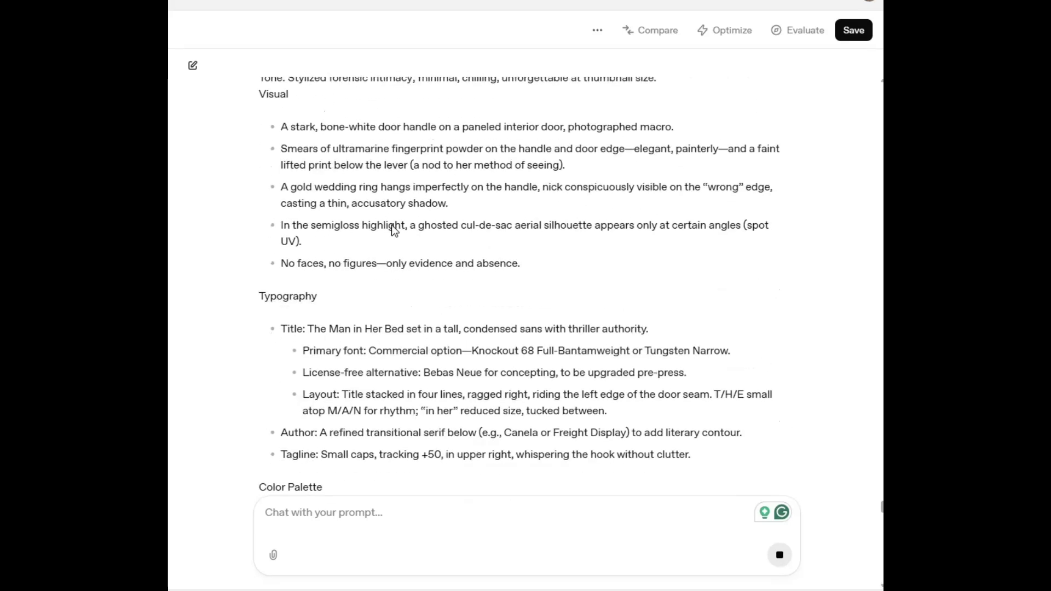
pyautogui.scroll(-1, 392, 226)
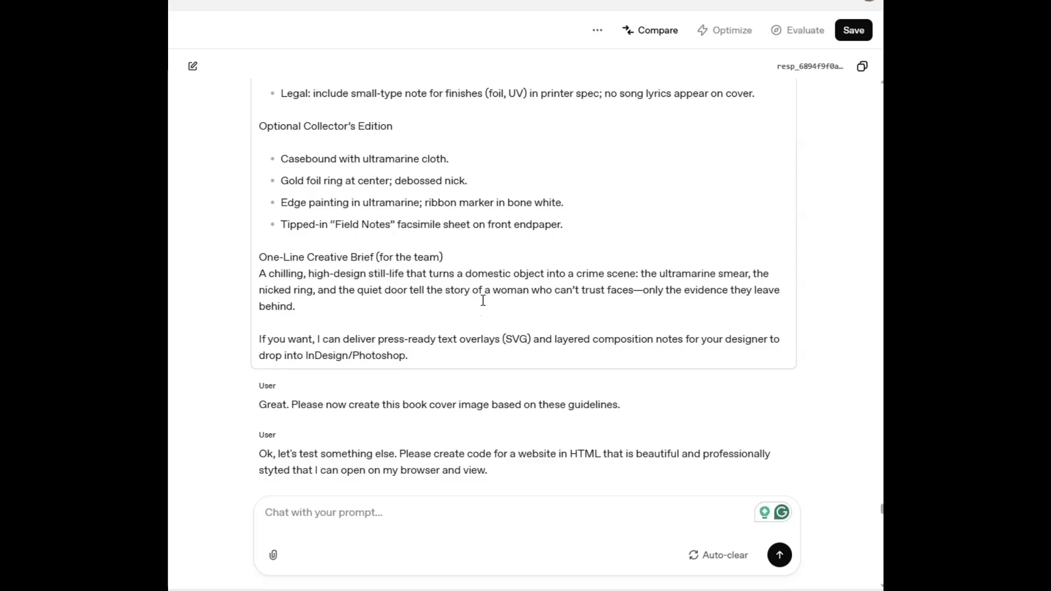
# - Read through the HTML landing page for The Man in Her Bed and copy its code
pyautogui.moveTo(317, 460)
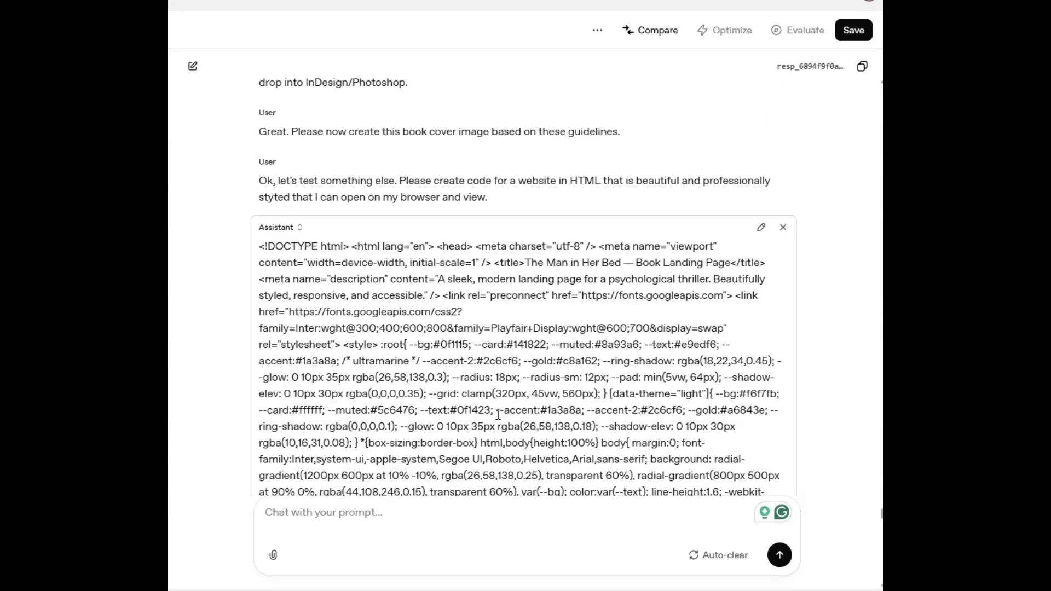
pyautogui.scroll(-5, 484, 413)
pyautogui.scroll(-15, 428, 271)
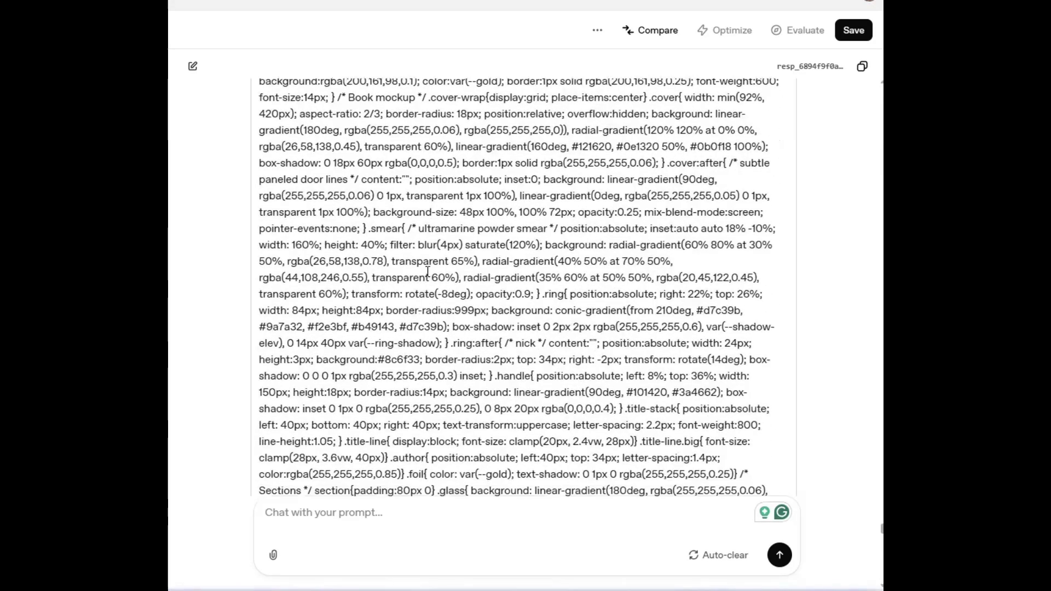
pyautogui.scroll(-7, 428, 271)
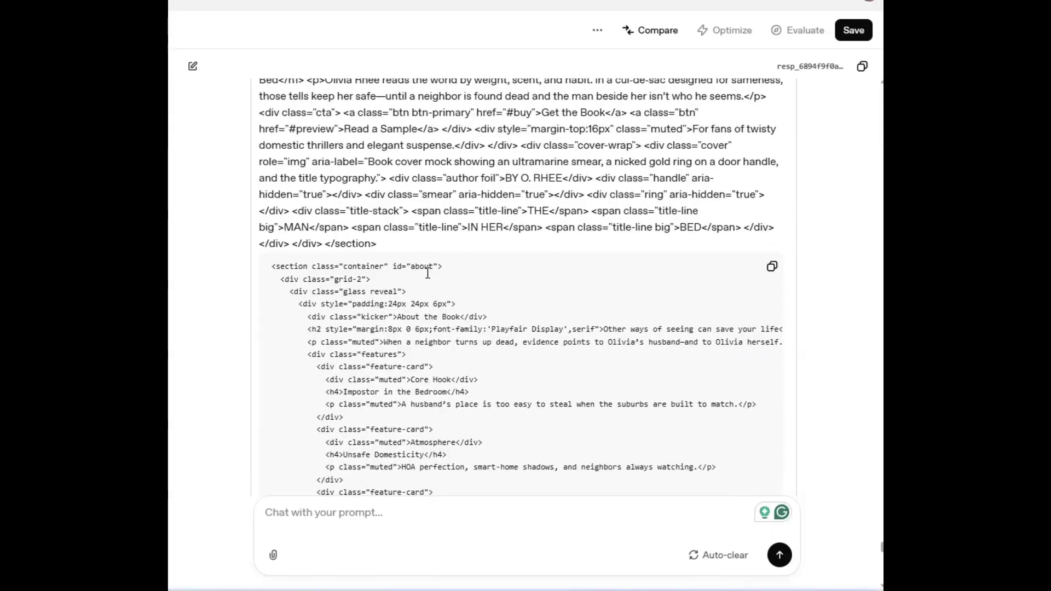
pyautogui.scroll(-5, 453, 272)
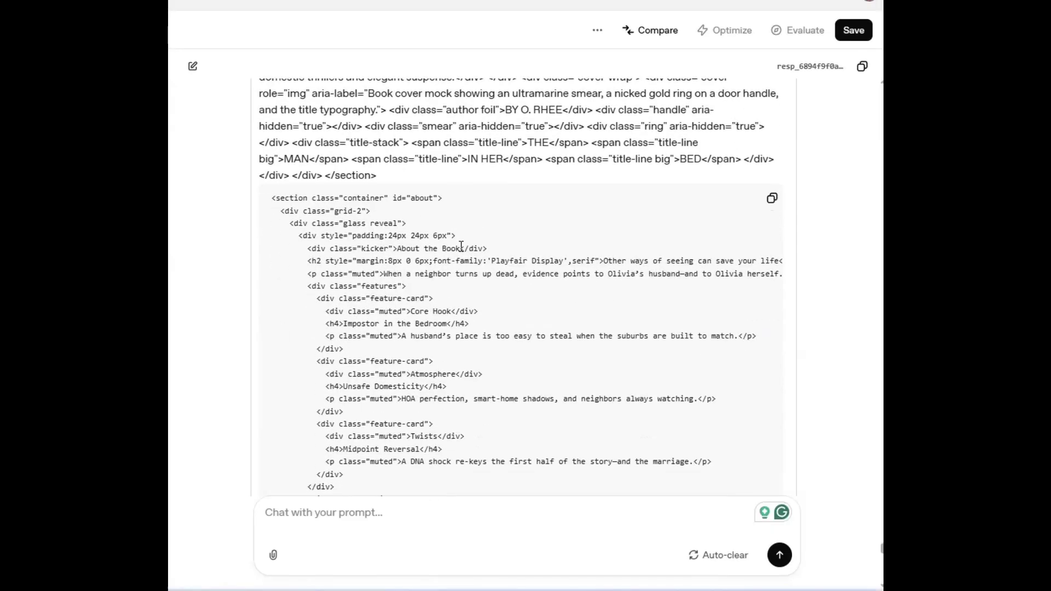
pyautogui.scroll(-15, 464, 253)
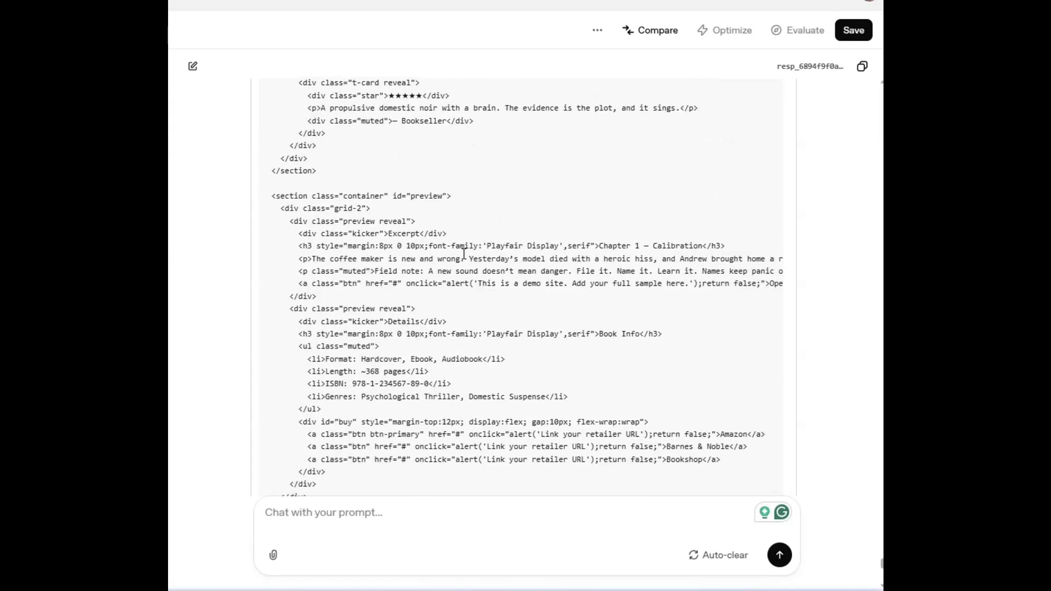
pyautogui.scroll(20, 482, 292)
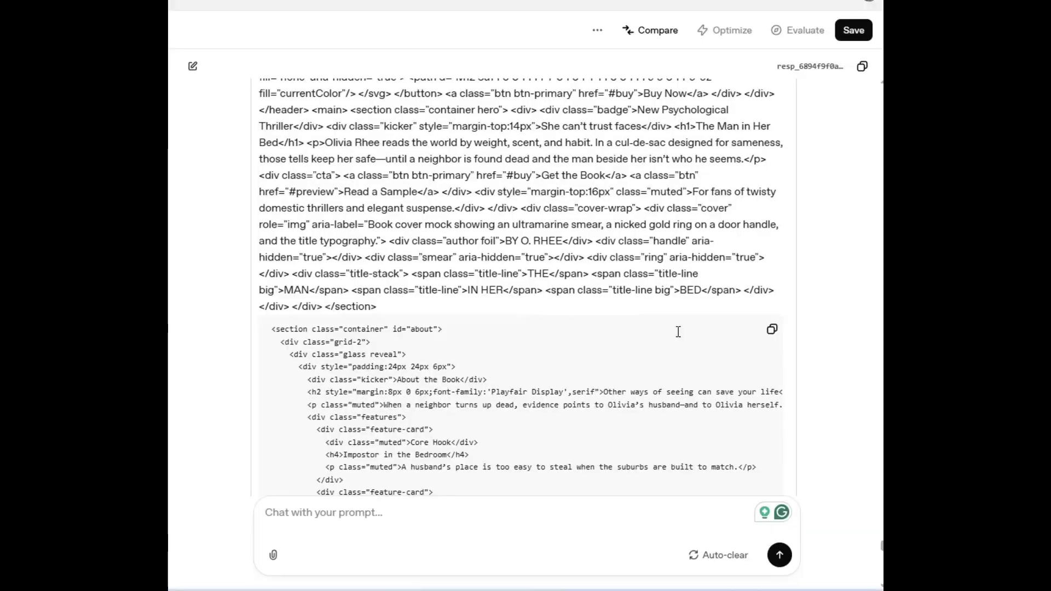
pyautogui.click(772, 329)
pyautogui.hotkey('alt', 'Tab')
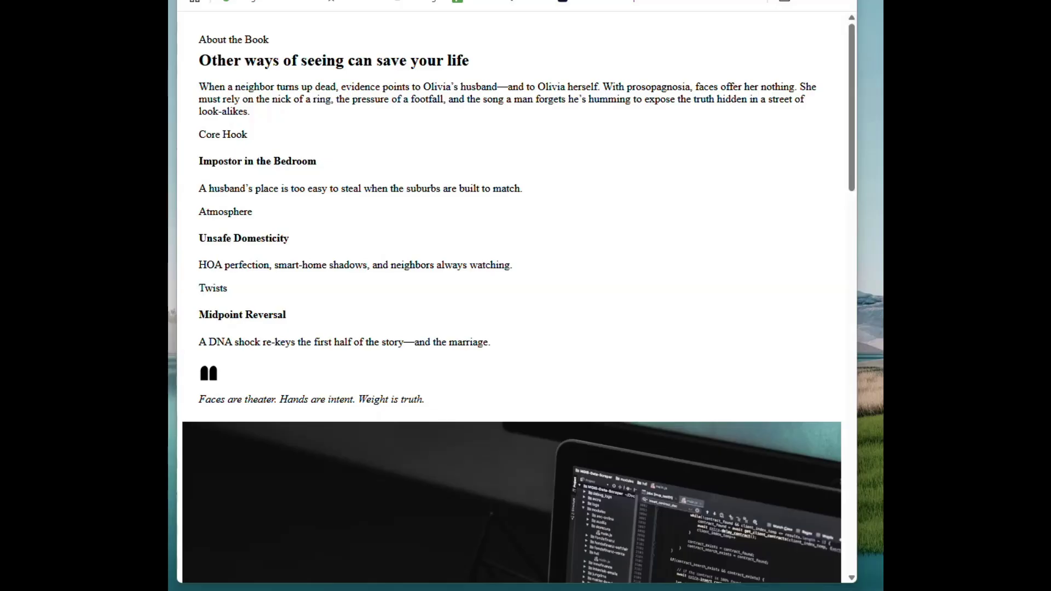
pyautogui.scroll(-10, 317, 175)
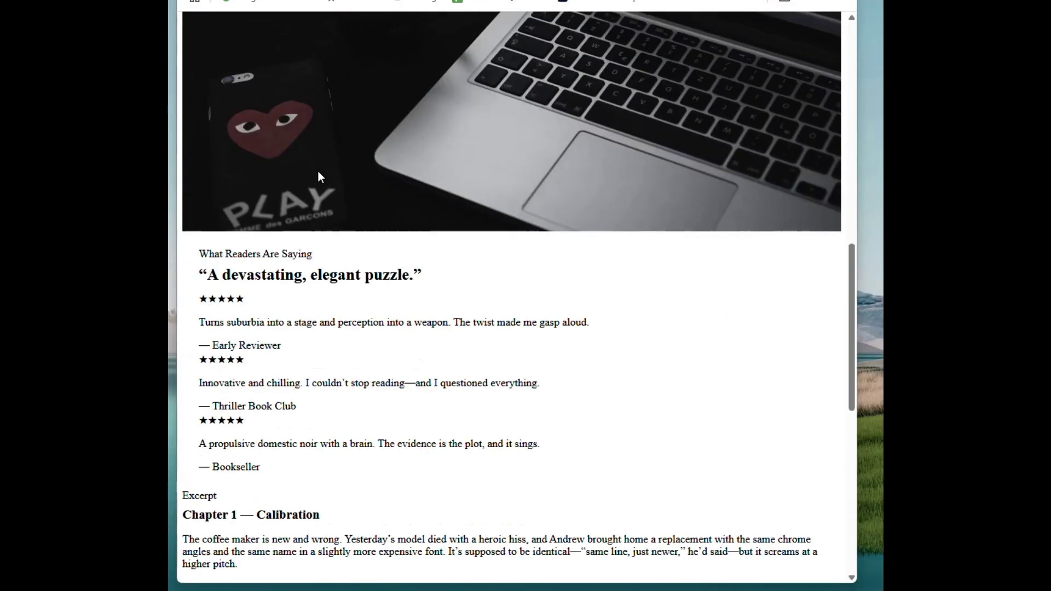
pyautogui.scroll(-5, 320, 175)
pyautogui.scroll(-4, 323, 173)
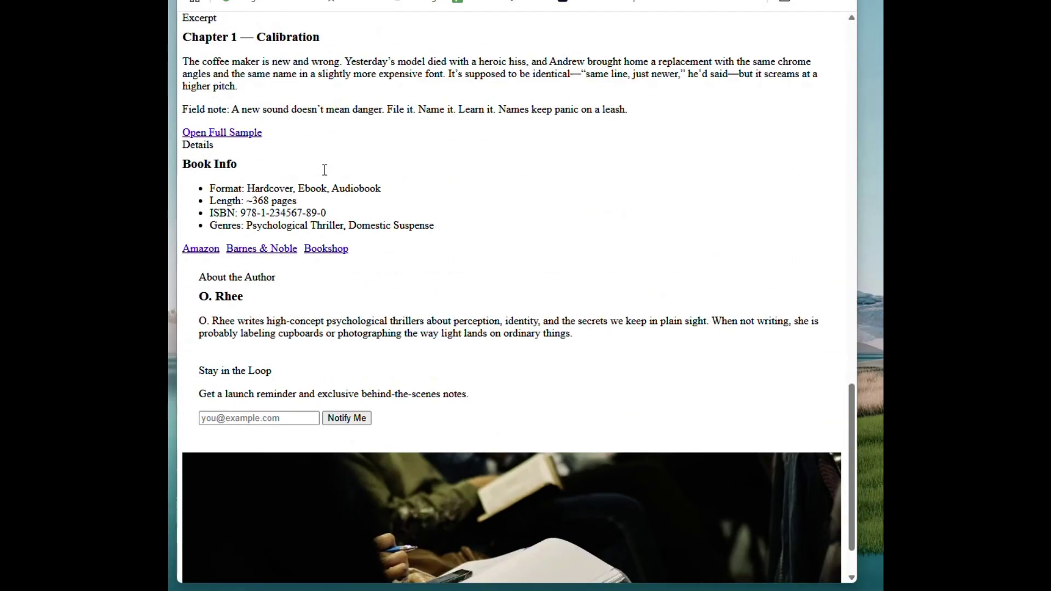
pyautogui.scroll(-1, 325, 170)
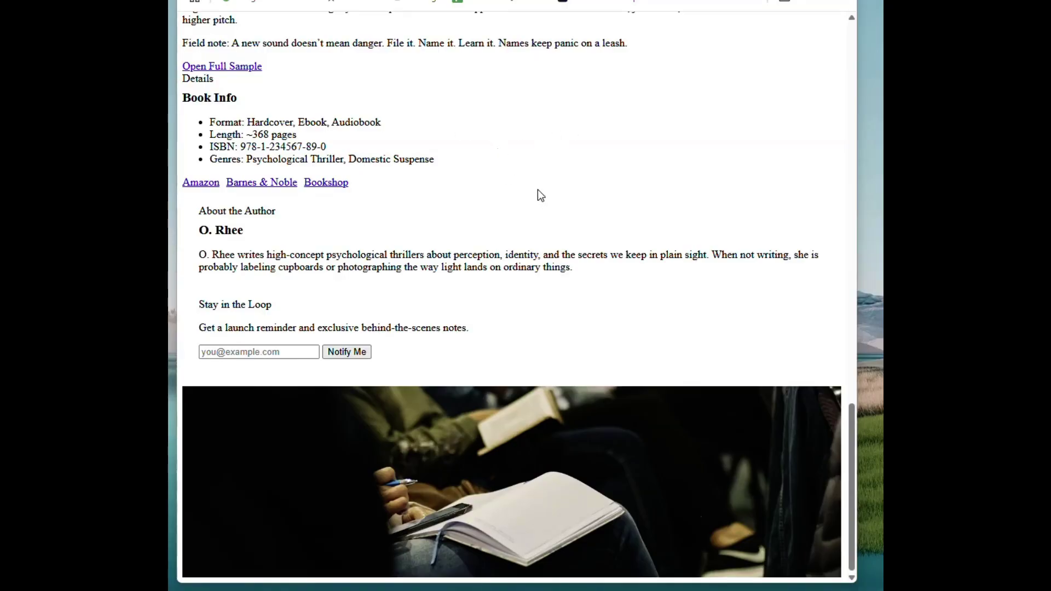
pyautogui.scroll(10, 468, 207)
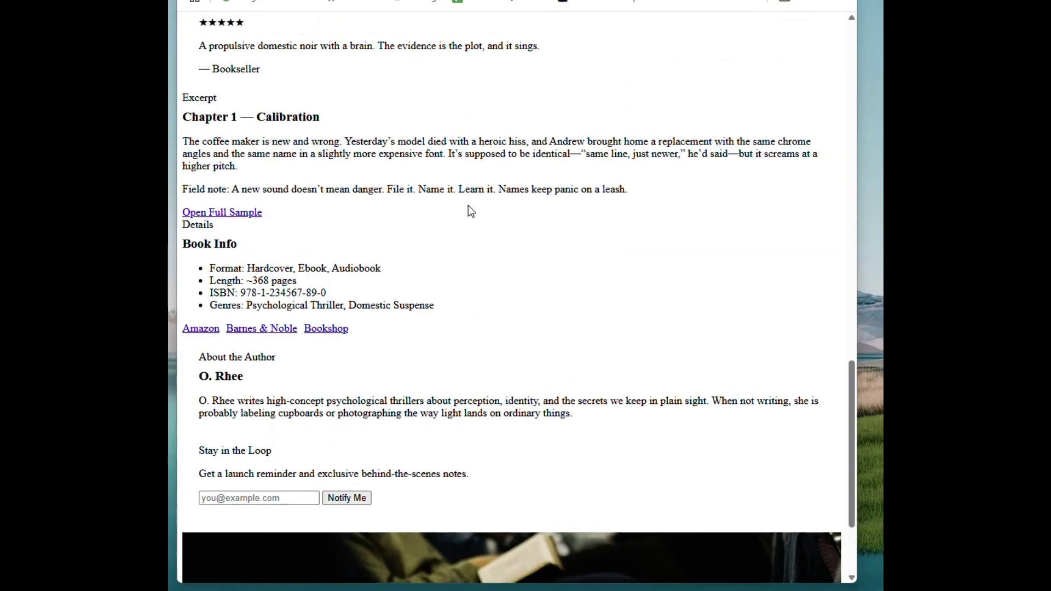
pyautogui.scroll(5, 447, 219)
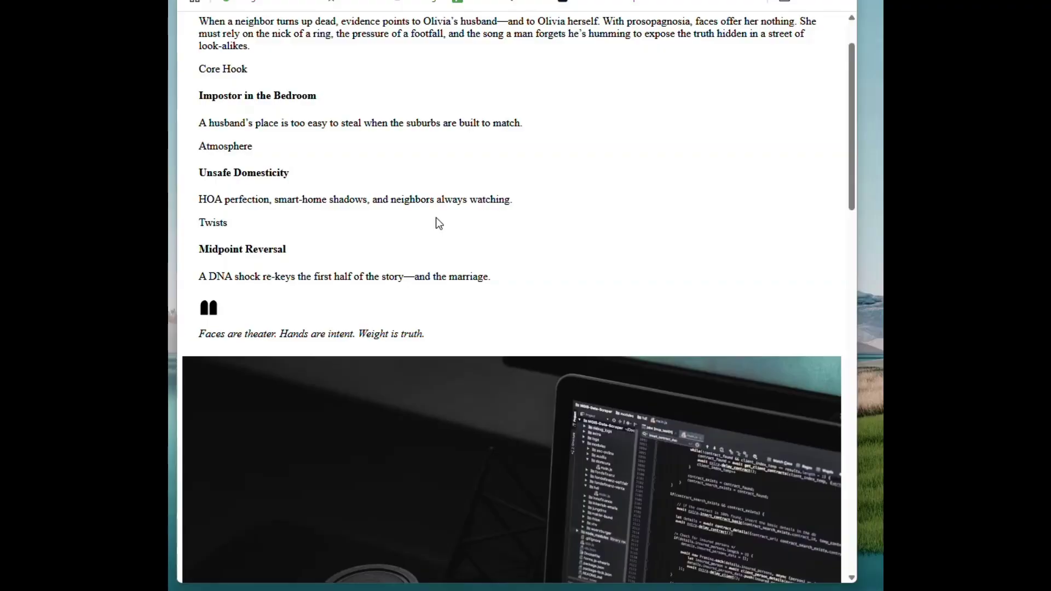
pyautogui.scroll(-18, 436, 223)
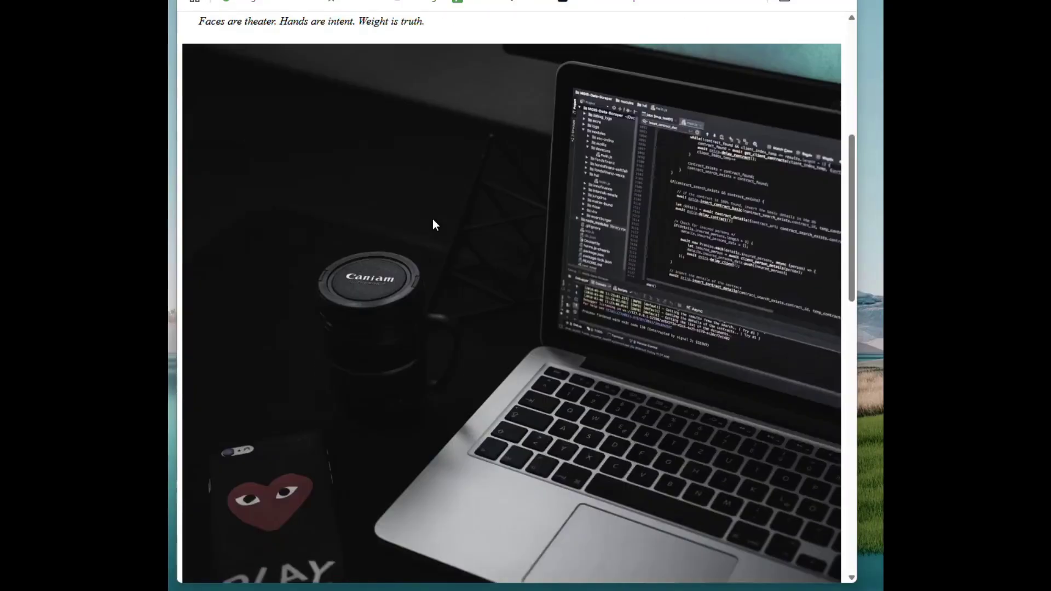
pyautogui.scroll(-3, 436, 220)
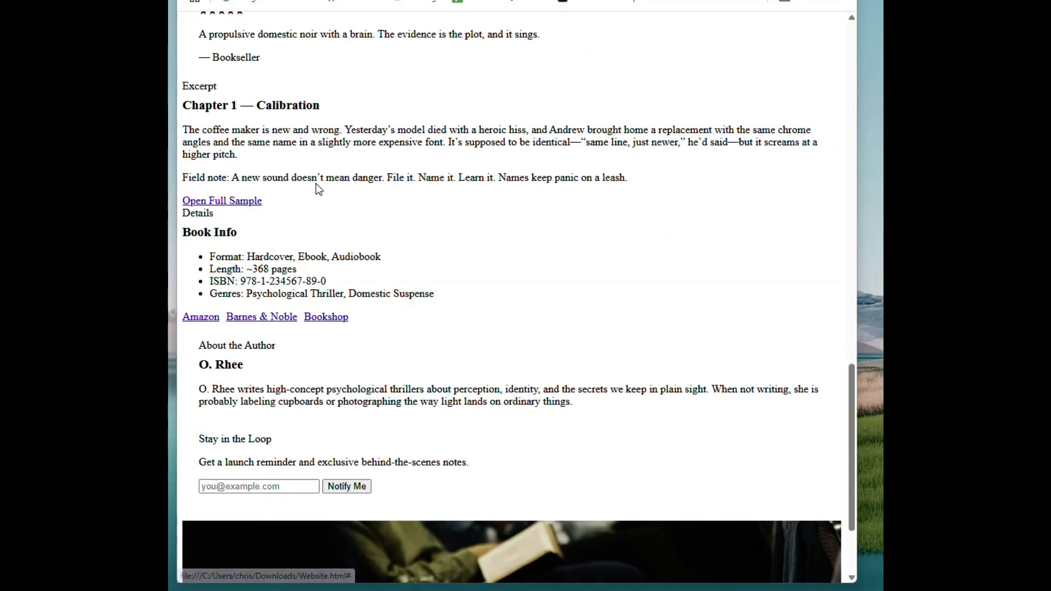
pyautogui.scroll(-3, 261, 126)
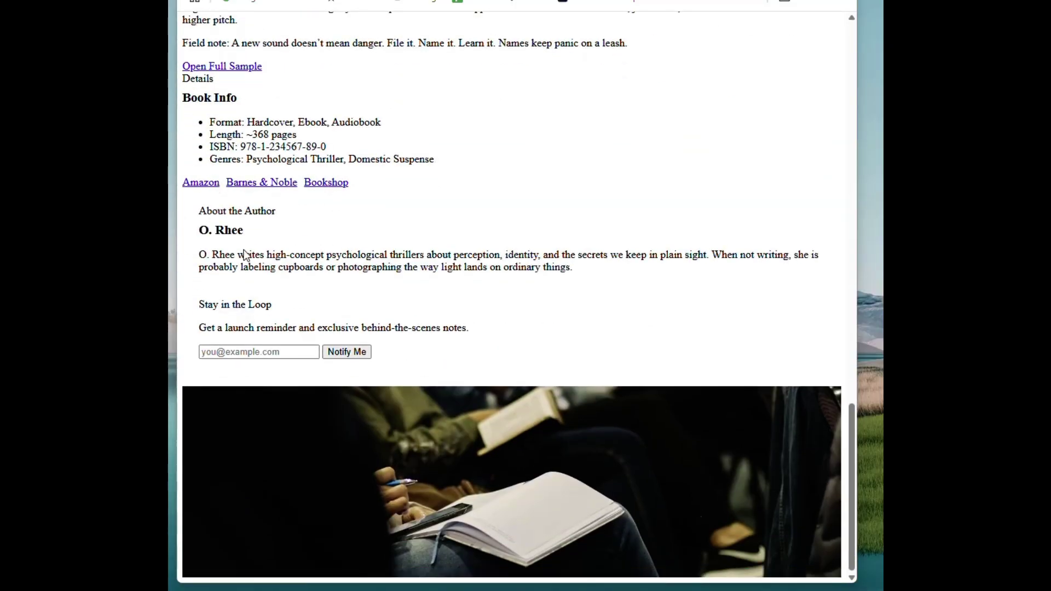
pyautogui.click(280, 352)
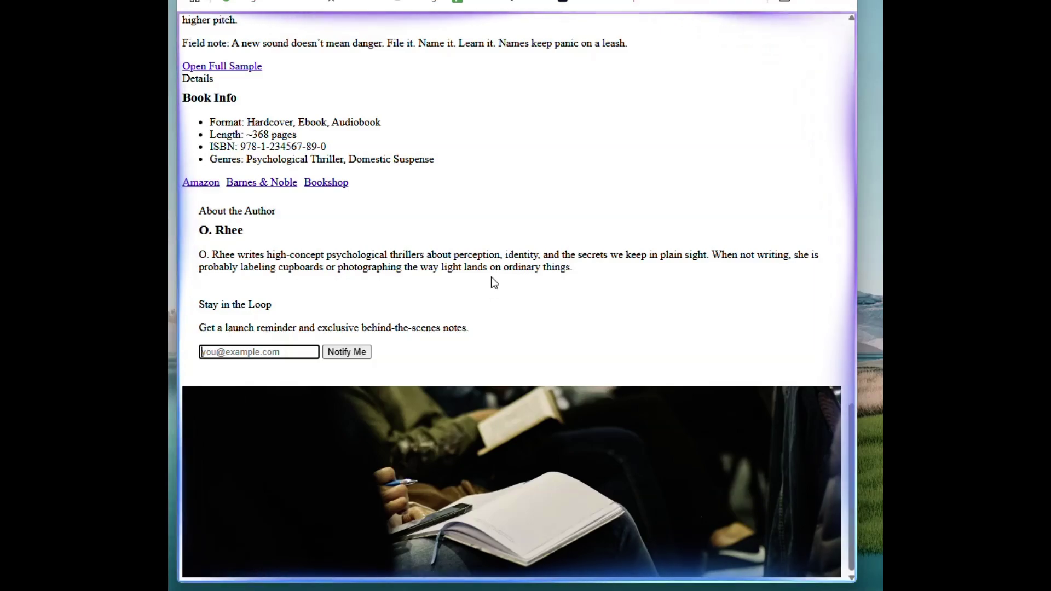
pyautogui.scroll(15, 501, 228)
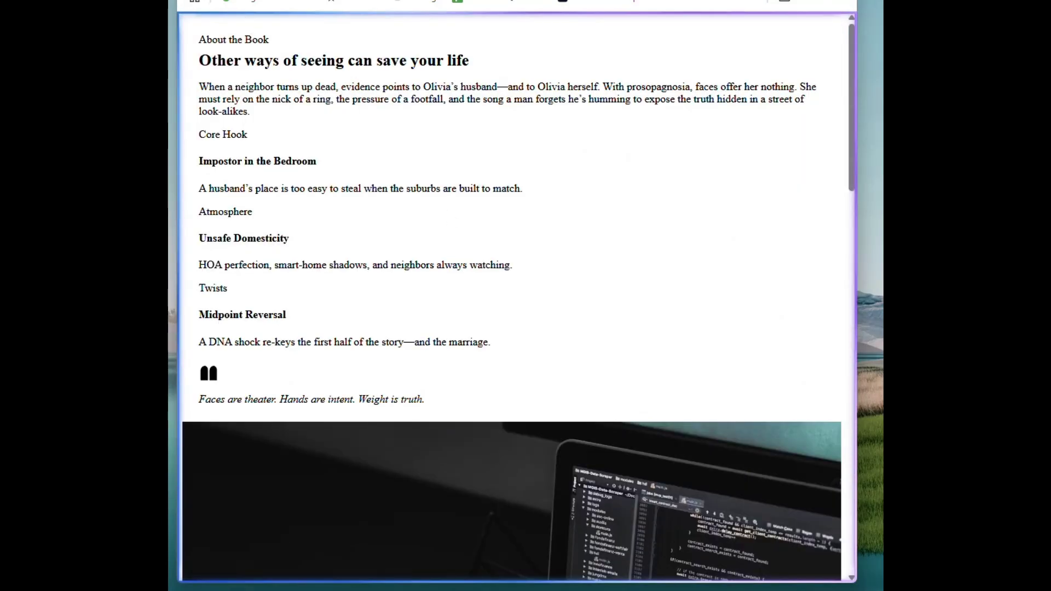
# - Send the website request built from hook, summary, feature sections and reviews, then view the dark site
pyautogui.hotkey('ctrl', 'Tab')
pyautogui.scroll(-8, 632, 200)
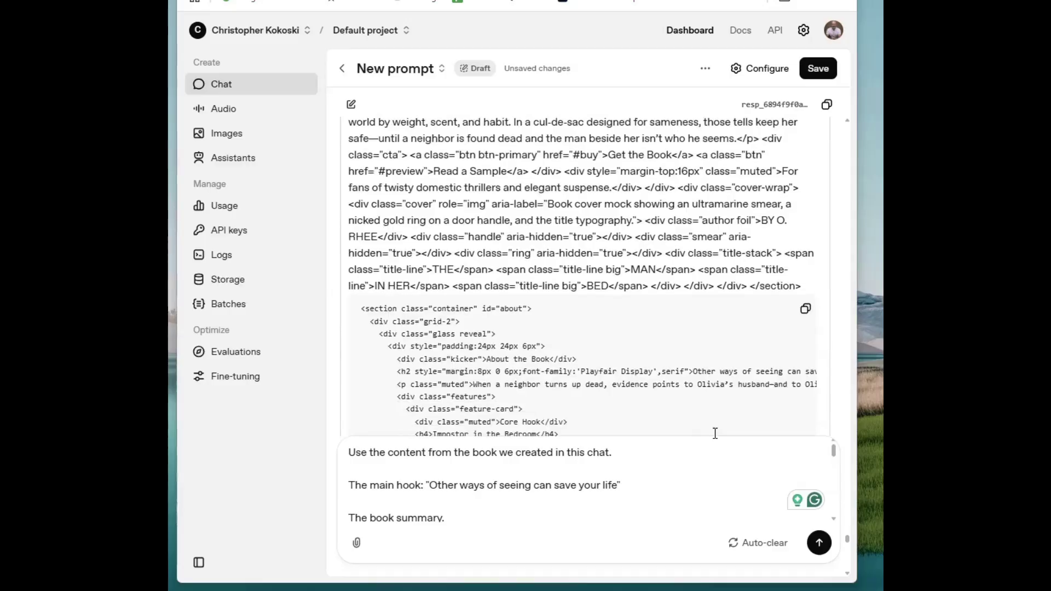
pyautogui.scroll(-3, 711, 451)
pyautogui.press('Return')
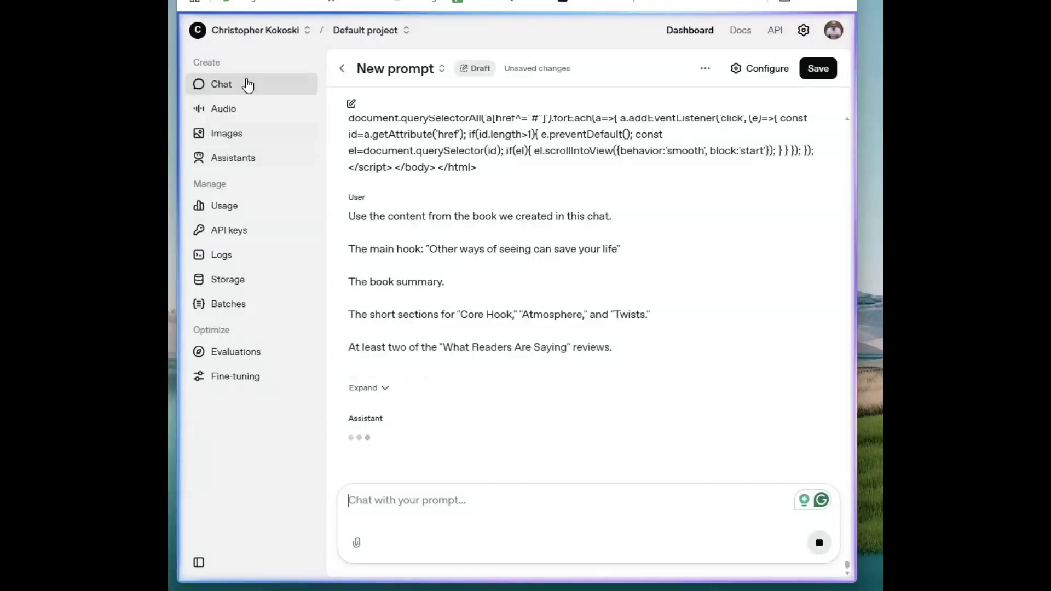
pyautogui.hotkey('ctrl', 'Tab')
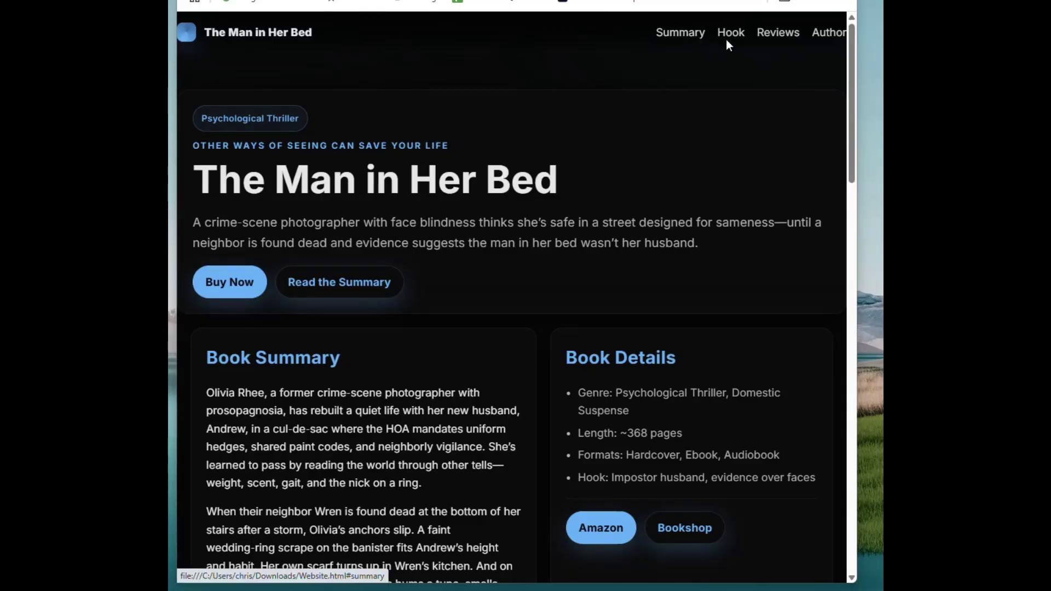
# - Jump to Book Summary, read the reviews and About the Author to the footer, then return to top
pyautogui.click(687, 40)
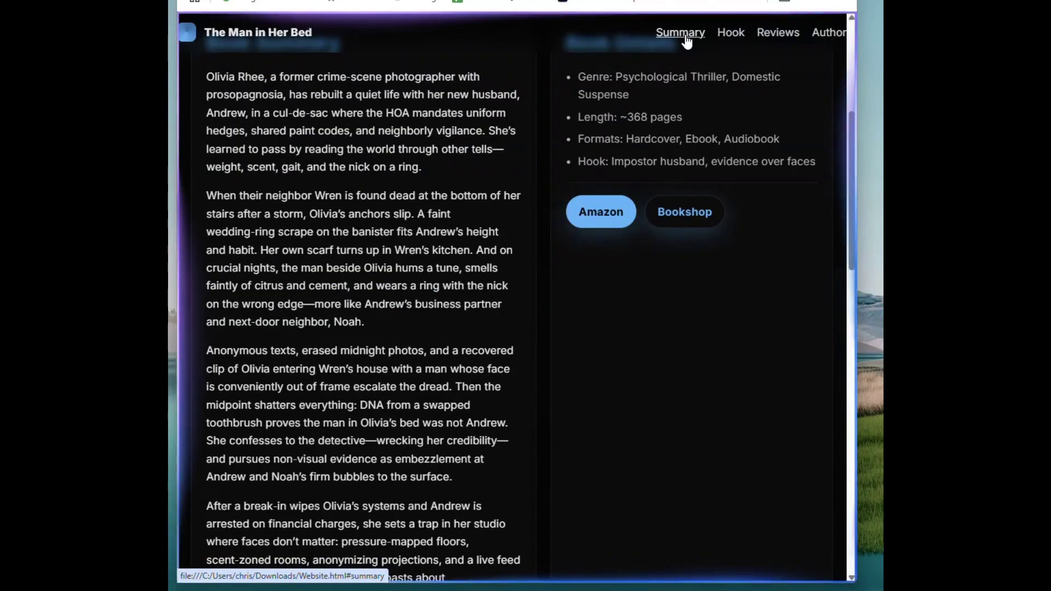
pyautogui.scroll(-6, 238, 168)
pyautogui.scroll(-4, 242, 167)
pyautogui.scroll(6, 411, 170)
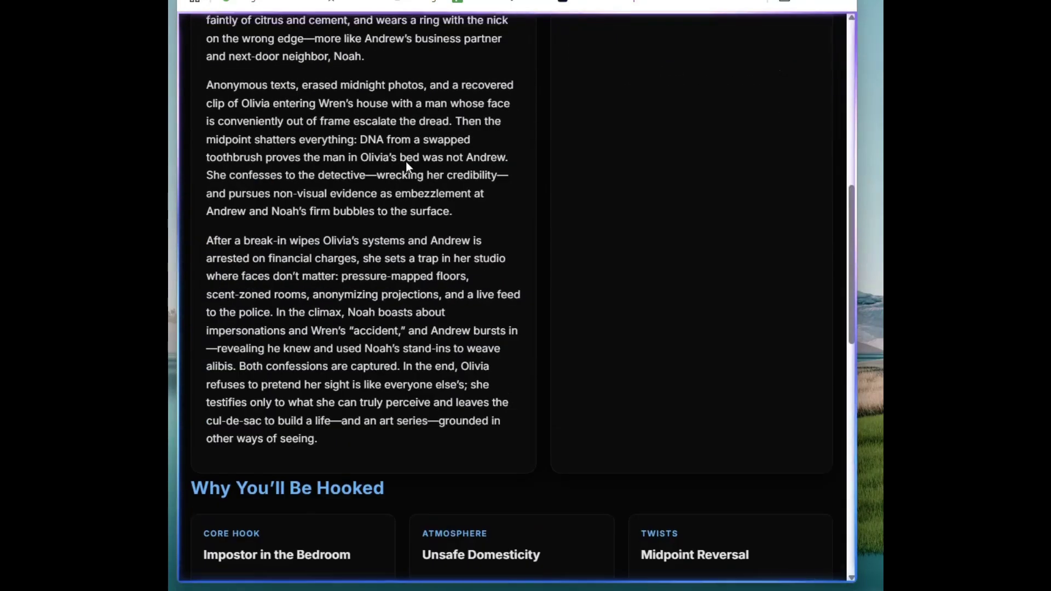
pyautogui.scroll(-8, 305, 187)
pyautogui.scroll(-2, 384, 219)
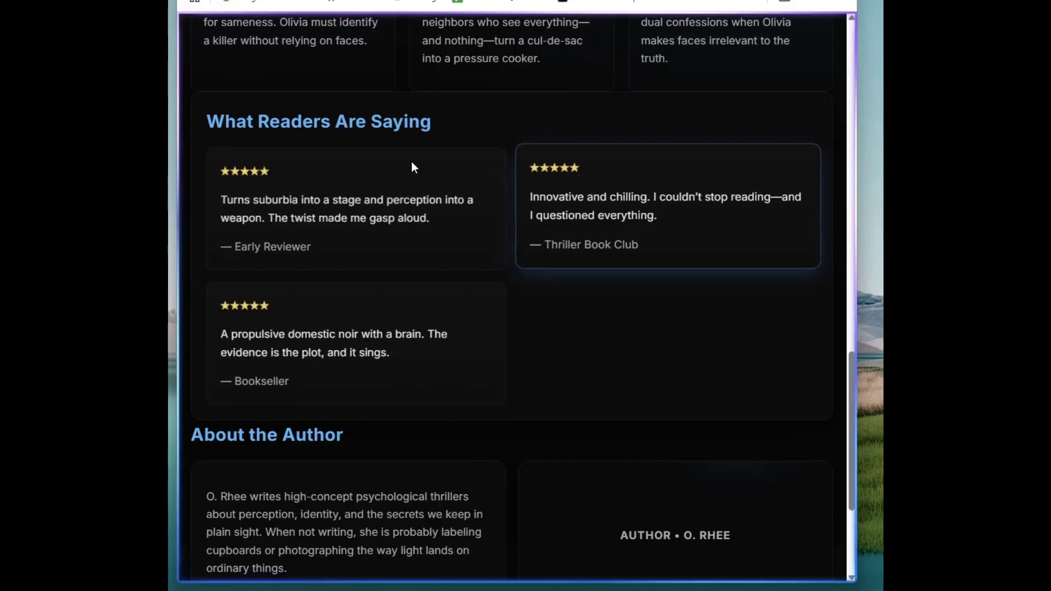
pyautogui.scroll(3, 411, 165)
pyautogui.scroll(-8, 518, 248)
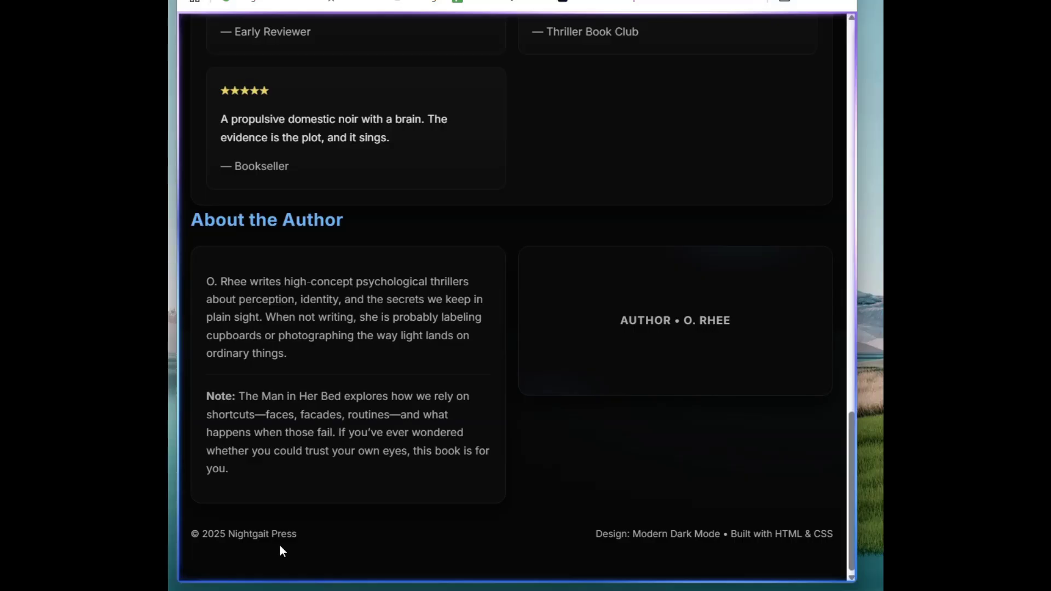
pyautogui.moveTo(852, 416); pyautogui.dragTo(859, 39)
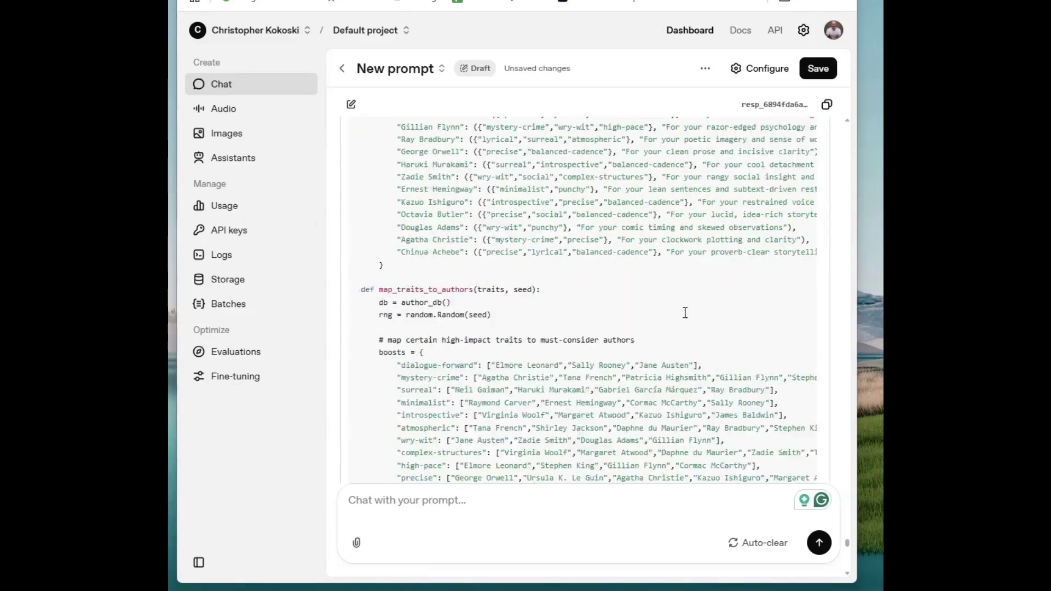
# - Review the Python reply and send GPT-5 a request for a robust browser-testable Author DNA Analyzer
pyautogui.scroll(15, 685, 313)
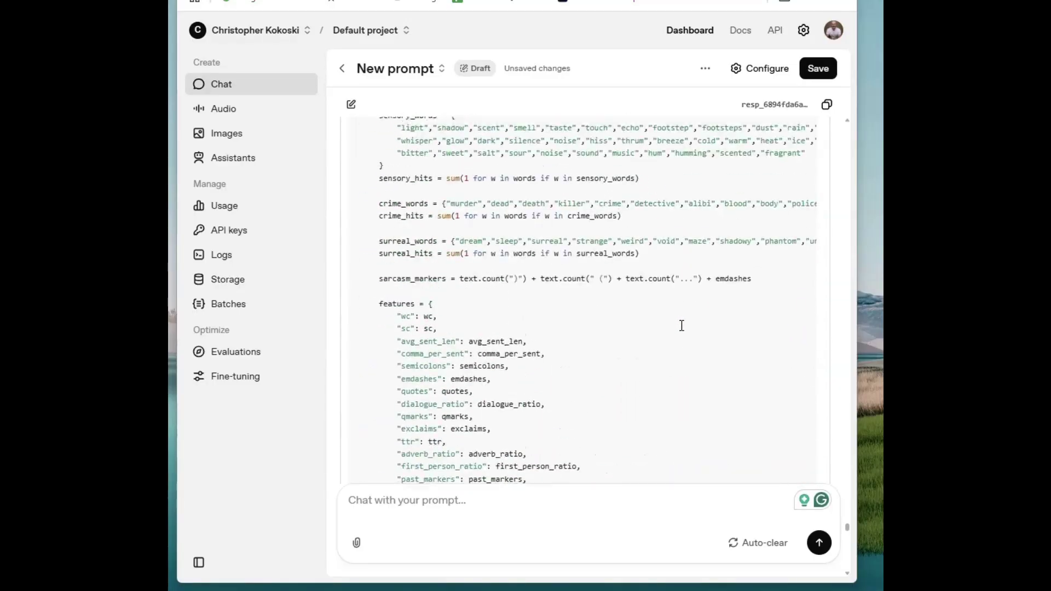
pyautogui.scroll(20, 682, 325)
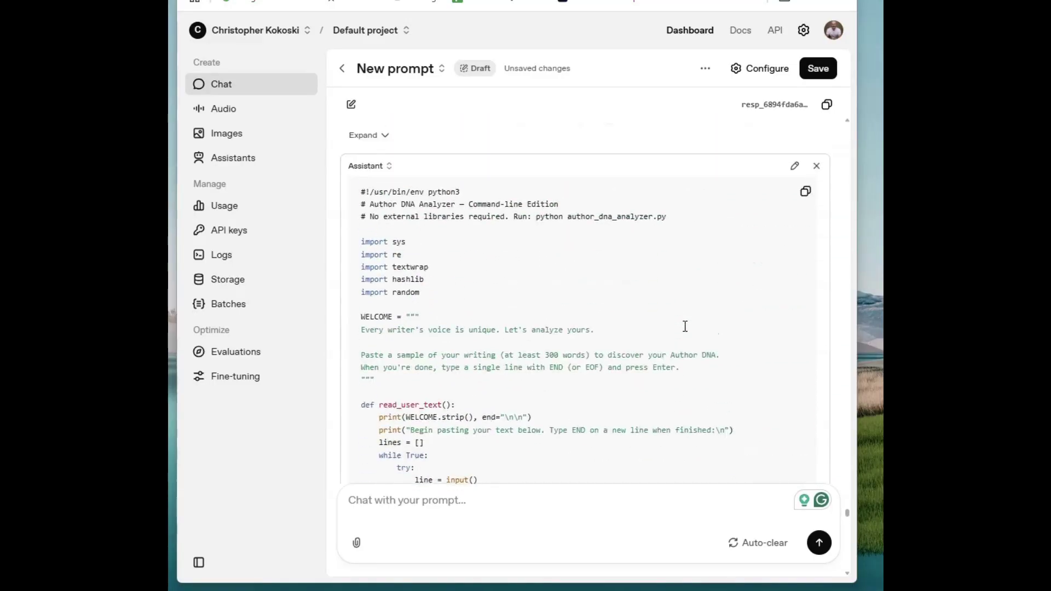
pyautogui.scroll(3, 683, 328)
pyautogui.scroll(-5, 682, 331)
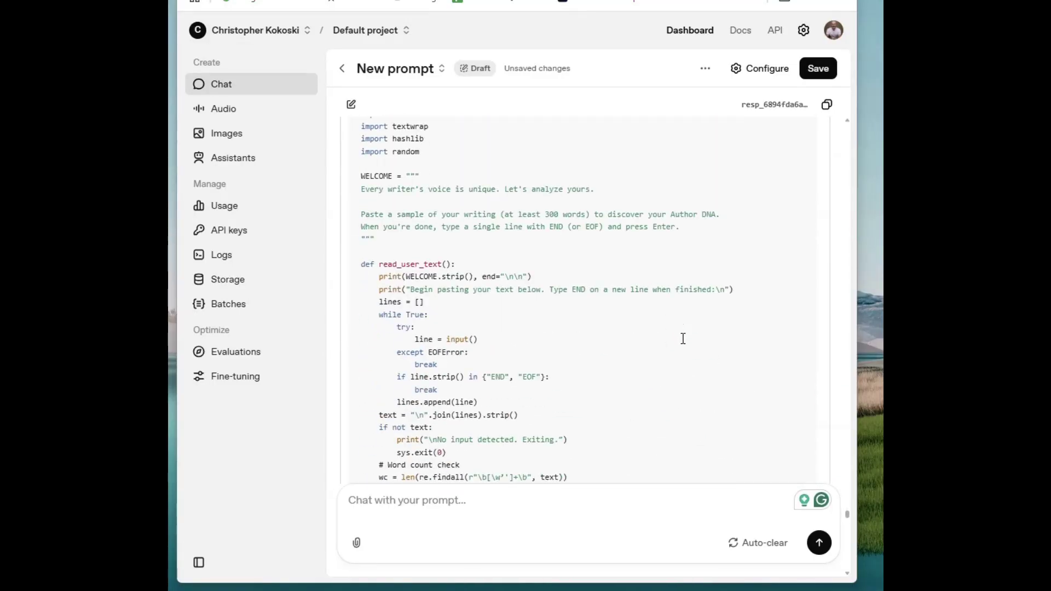
pyautogui.scroll(5, 683, 339)
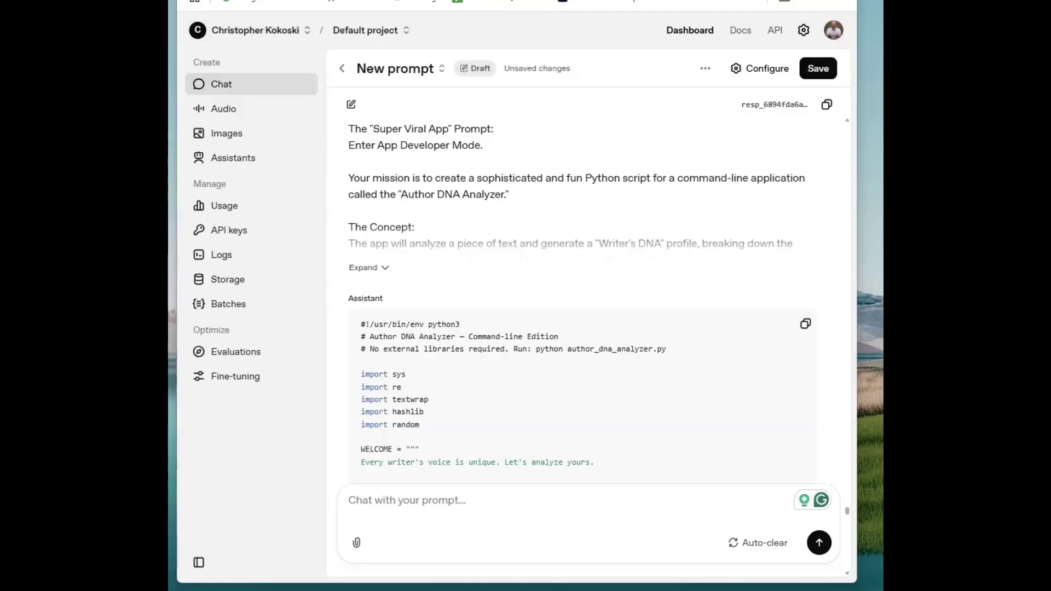
pyautogui.hotkey('ctrl', 'Return')
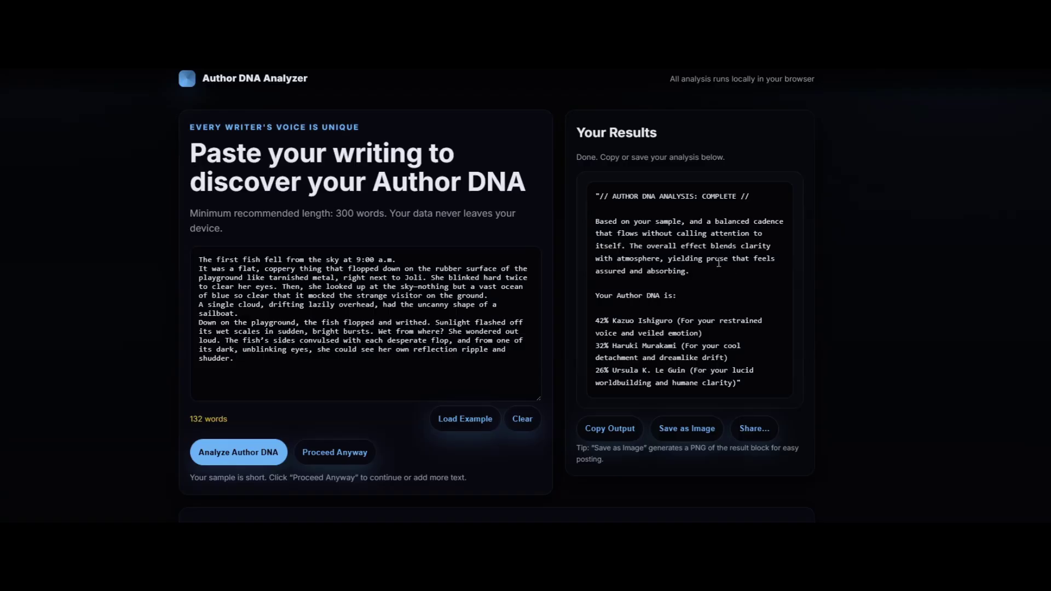
# - Scroll through the fish-passage results: 42% Ishiguro, 32% Murakami, 26% Le Guin
pyautogui.scroll(-1, 718, 264)
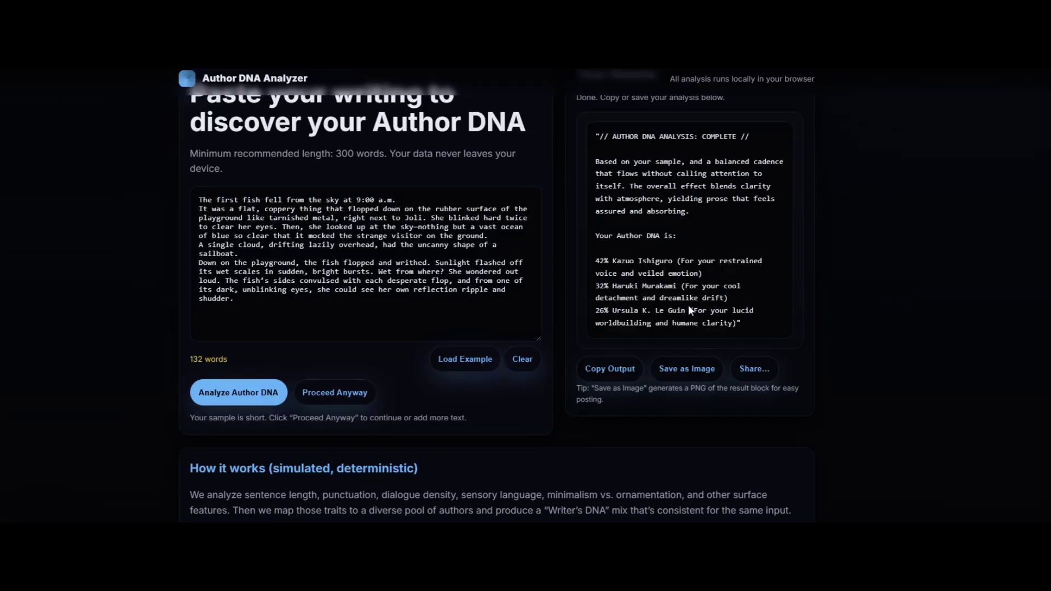
pyautogui.scroll(-1, 649, 320)
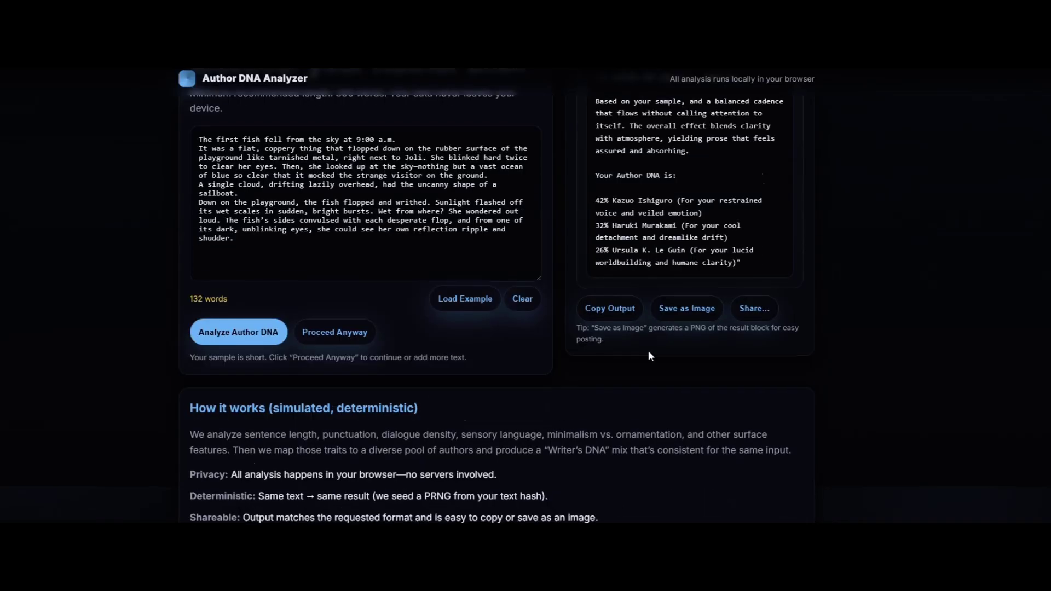
pyautogui.scroll(2, 652, 360)
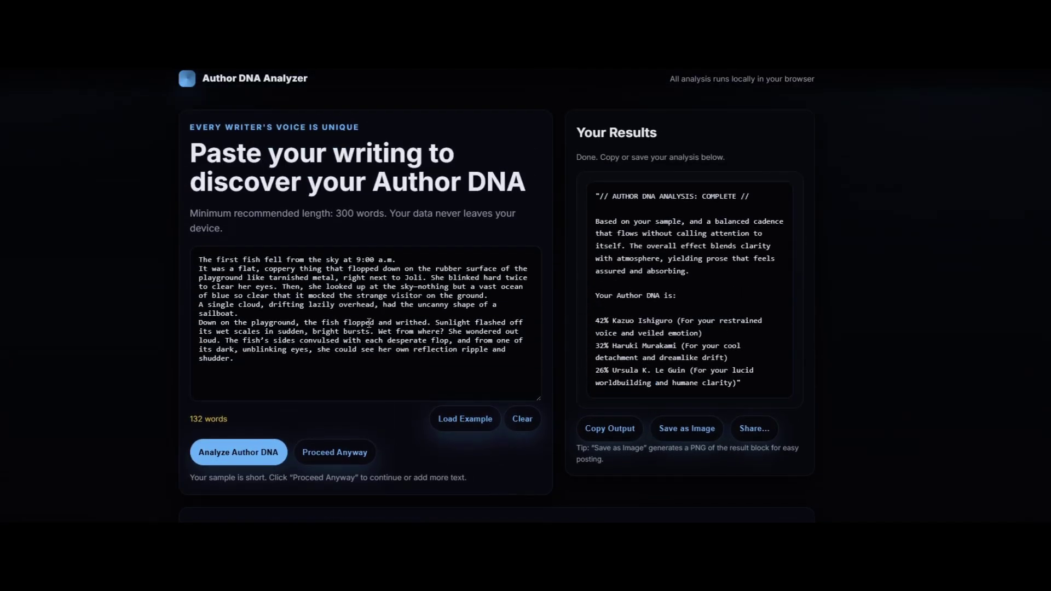